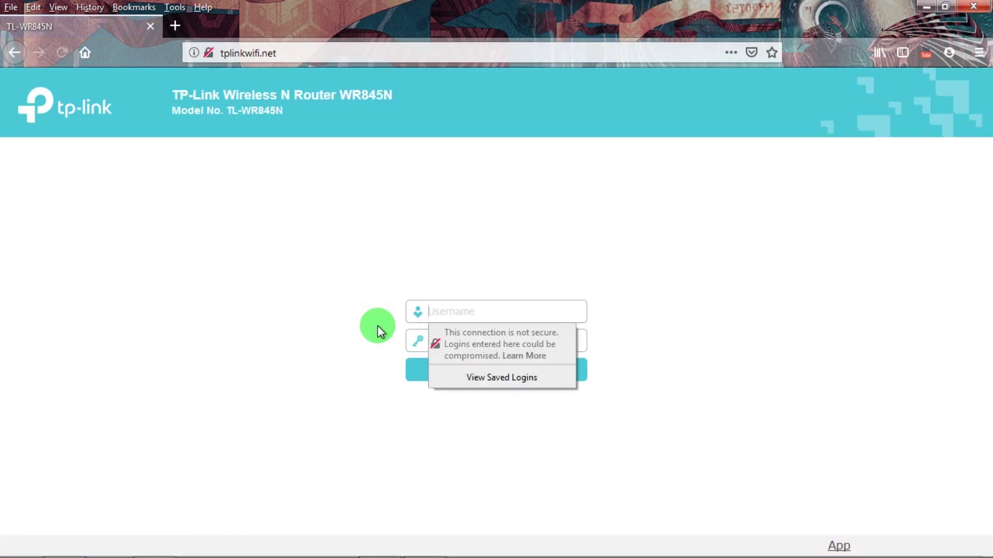
- Log in to tplinkwifi.net with the admin username and password
type("1")
key("Tab")
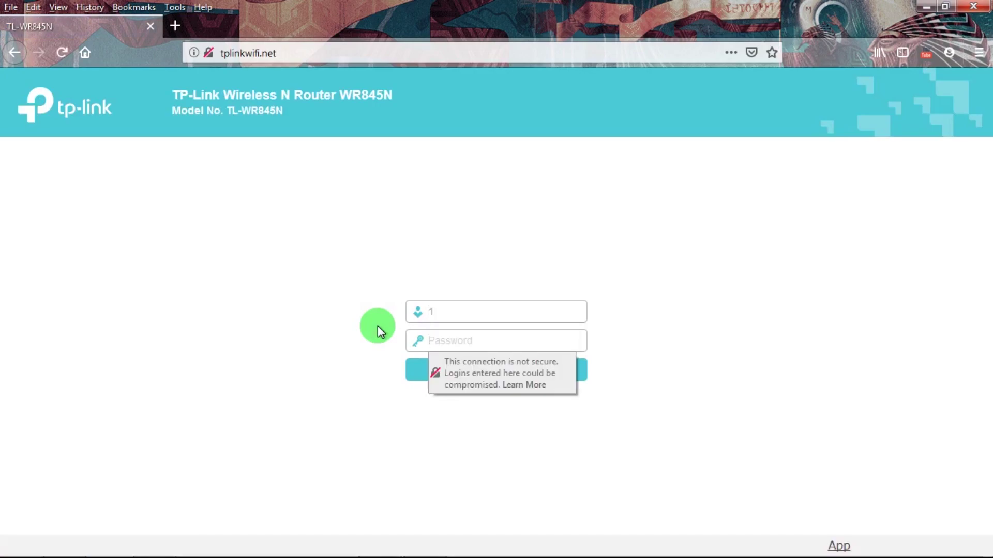
type("1")
key("Return")
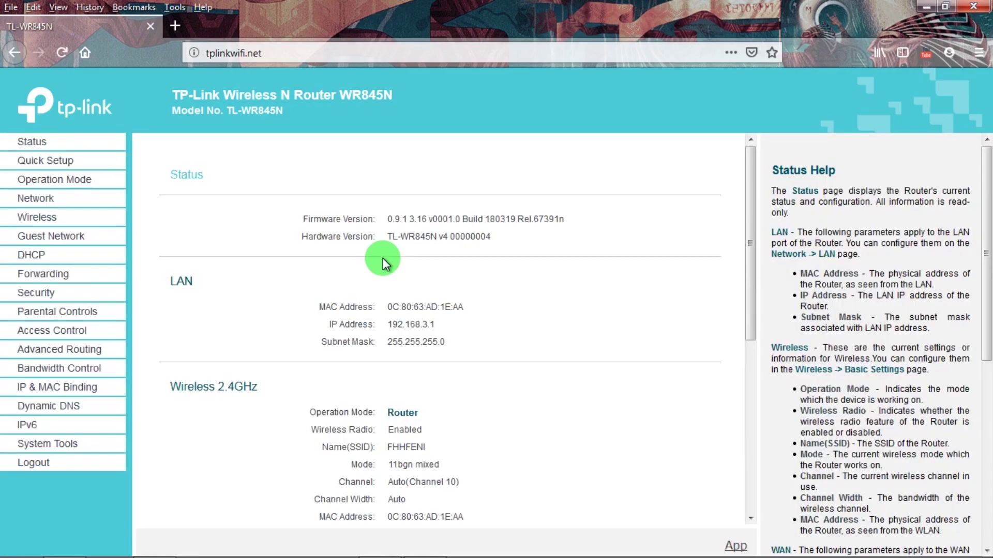
- Enable the guest network on the Guest Network settings page
left_click(54, 443)
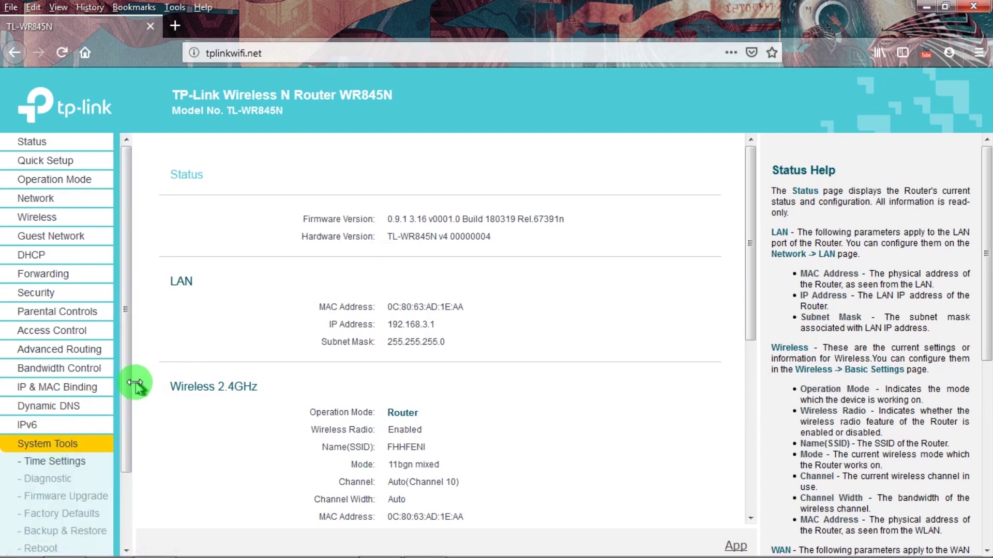
scroll(126, 382, "down", 3)
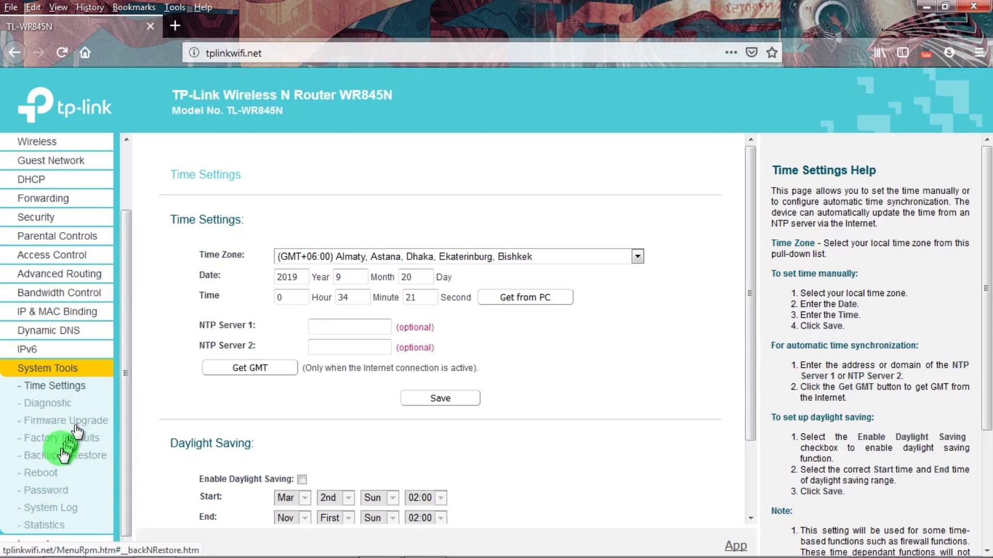
left_click_drag(129, 244, 120, 214)
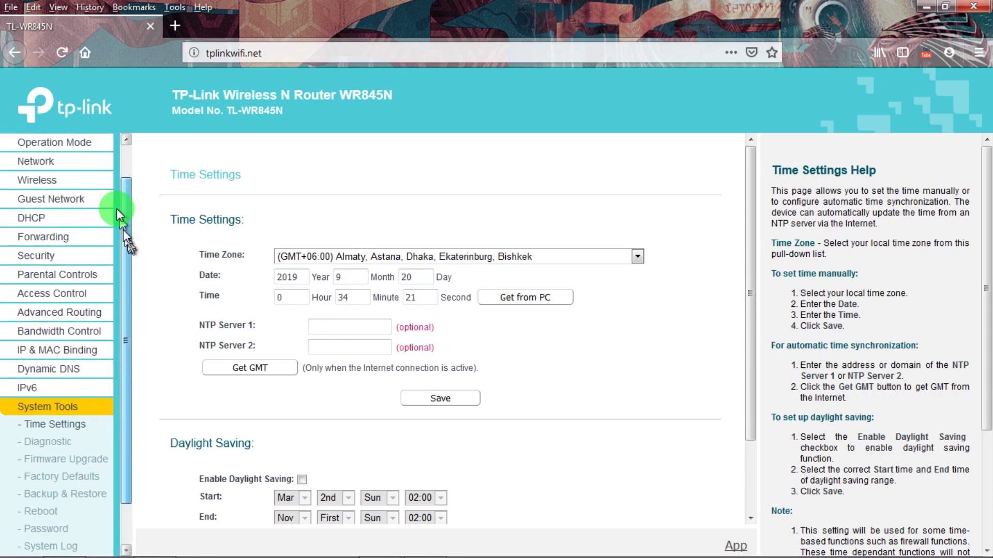
left_click(85, 200)
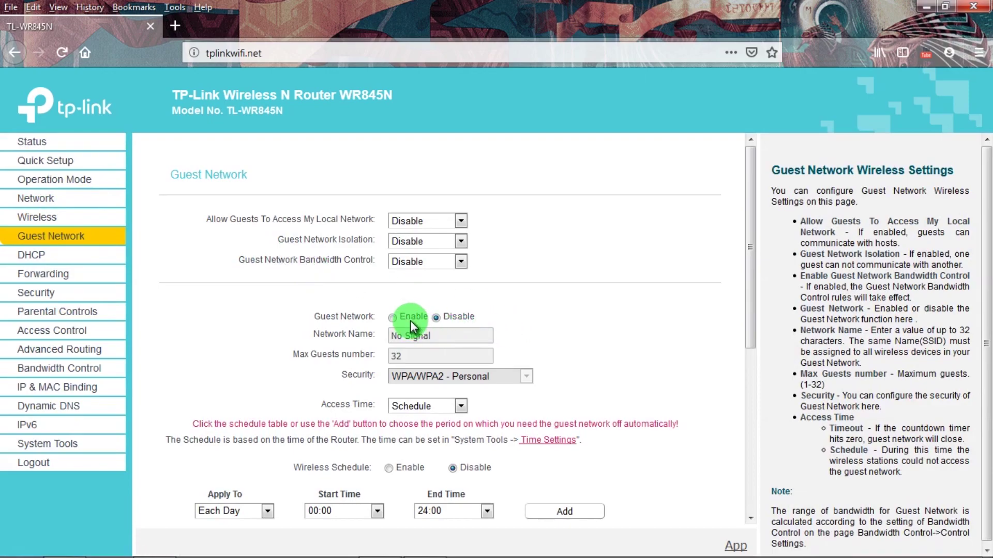
left_click(394, 317)
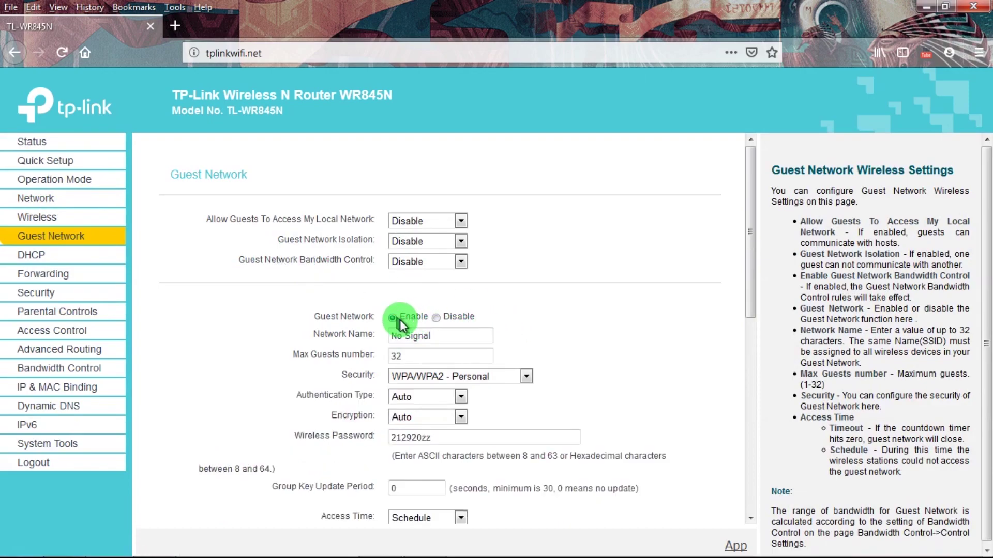
- Check the Windows wireless connections list for the guest network name No Signal
left_click_drag(440, 334, 278, 340)
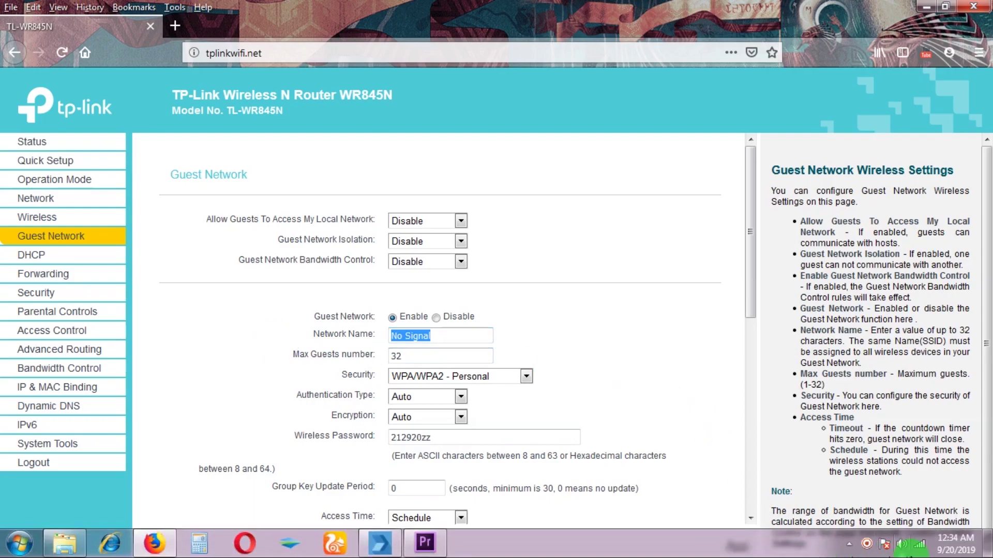
left_click(919, 547)
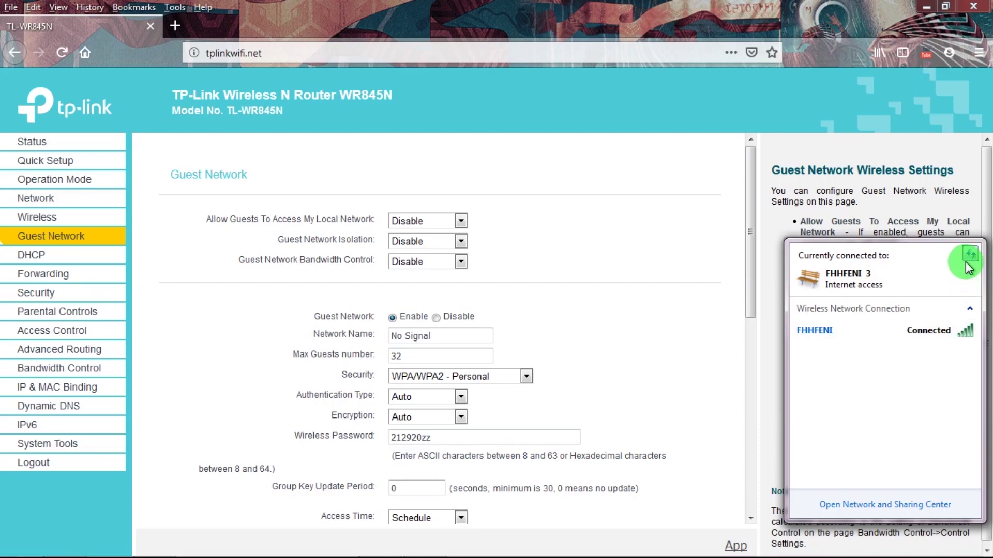
left_click(501, 314)
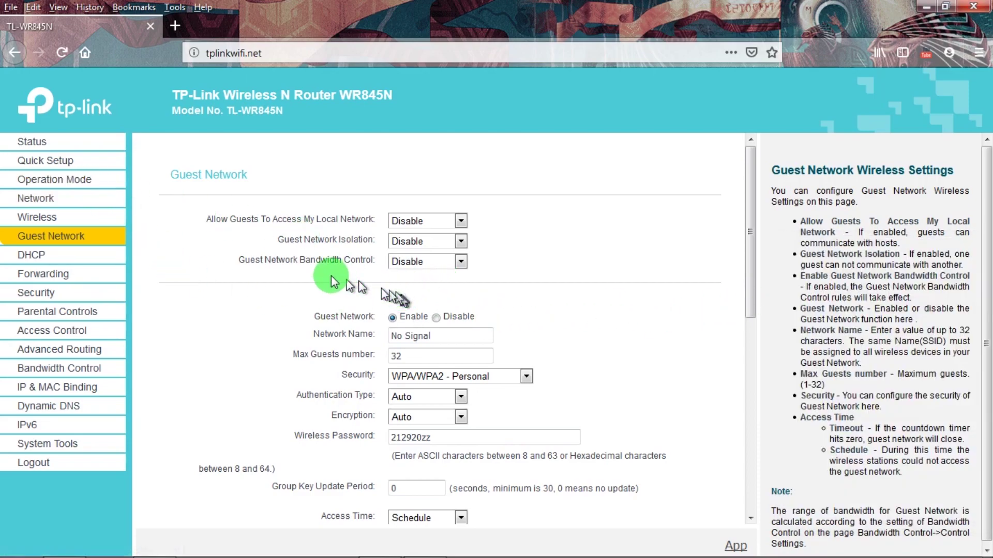
- Verify the main SSID FHHFENI on the Status page and in the tray connection list
left_click(48, 143)
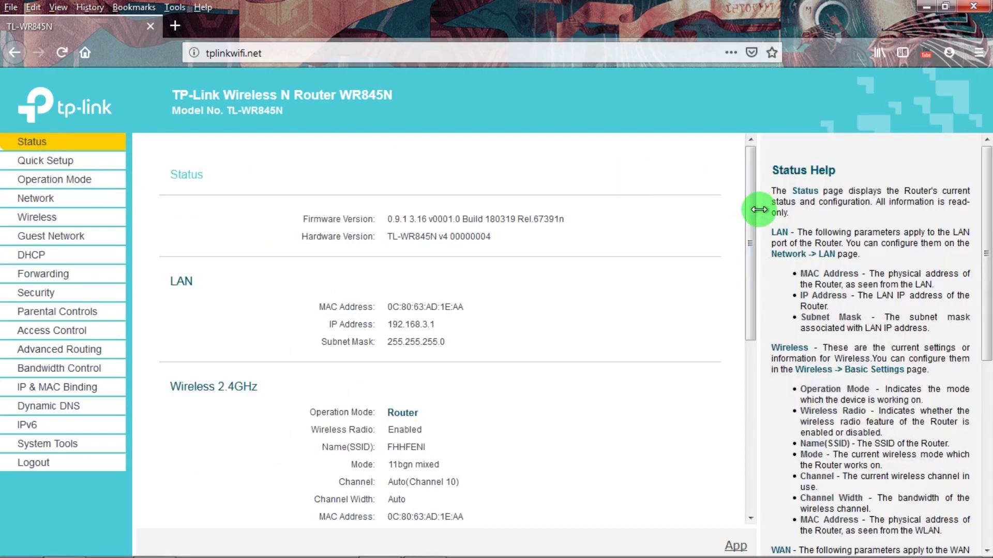
left_click_drag(747, 203, 749, 225)
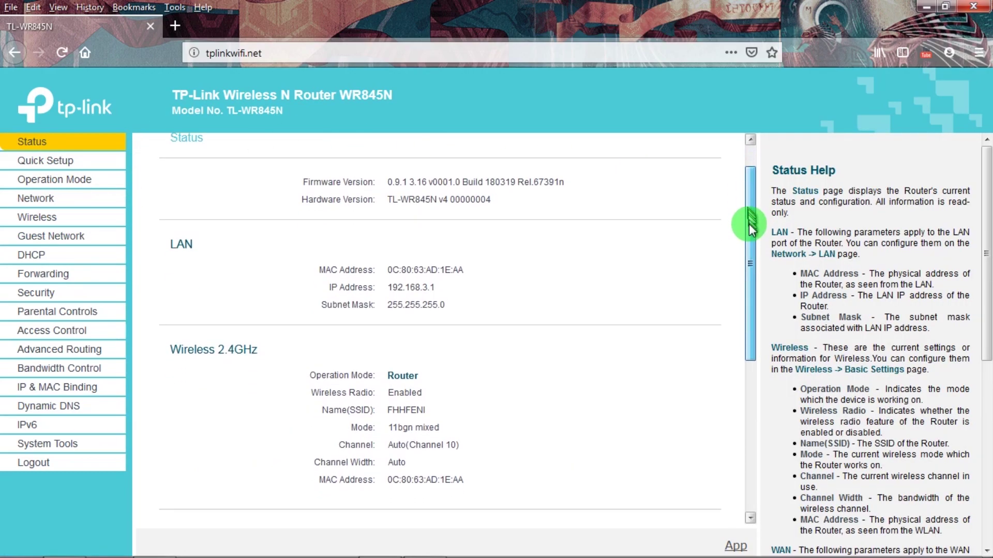
triple_click(408, 408)
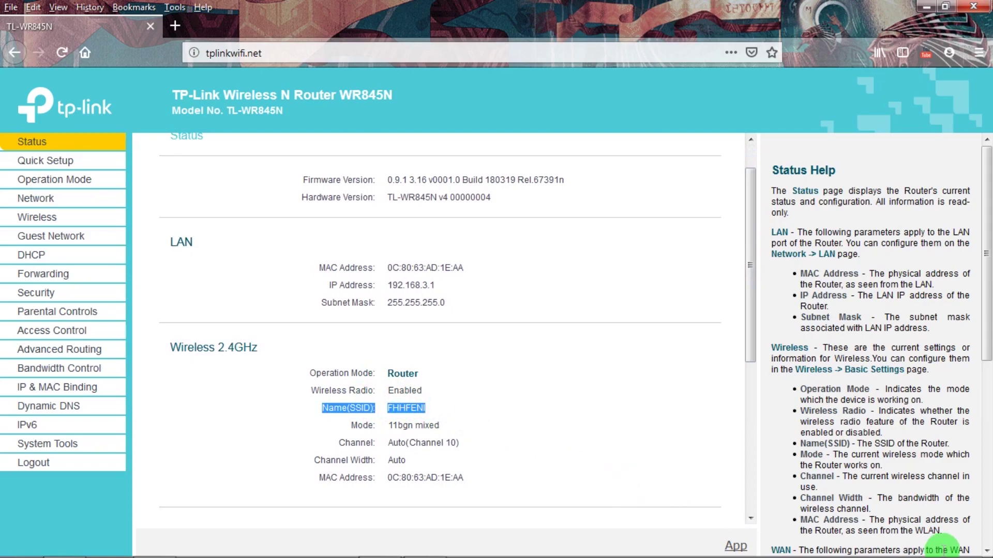
left_click(923, 551)
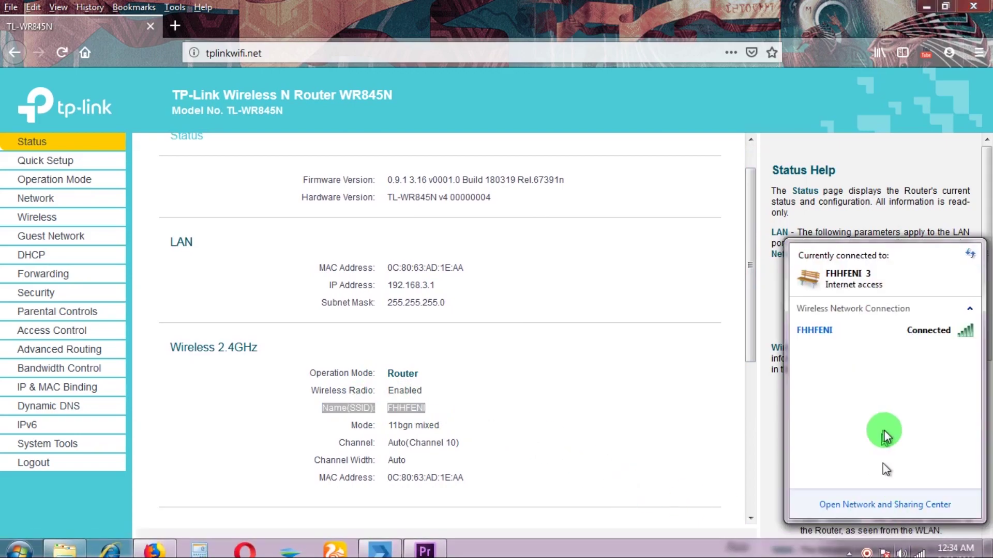
left_click(32, 239)
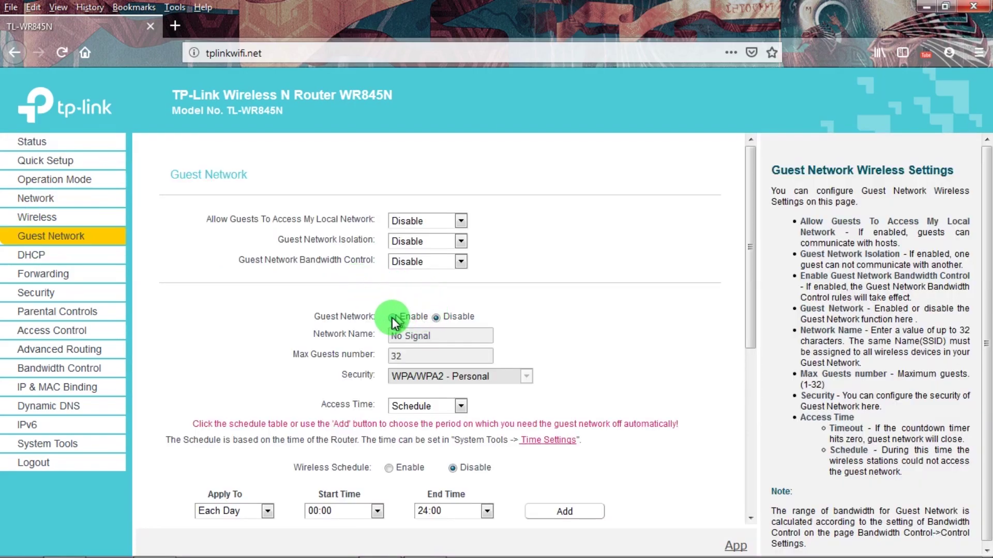
- Enable the guest network, rename it 'Free network' and set Max Guests to 10
left_click(394, 319)
left_click_drag(443, 334, 244, 344)
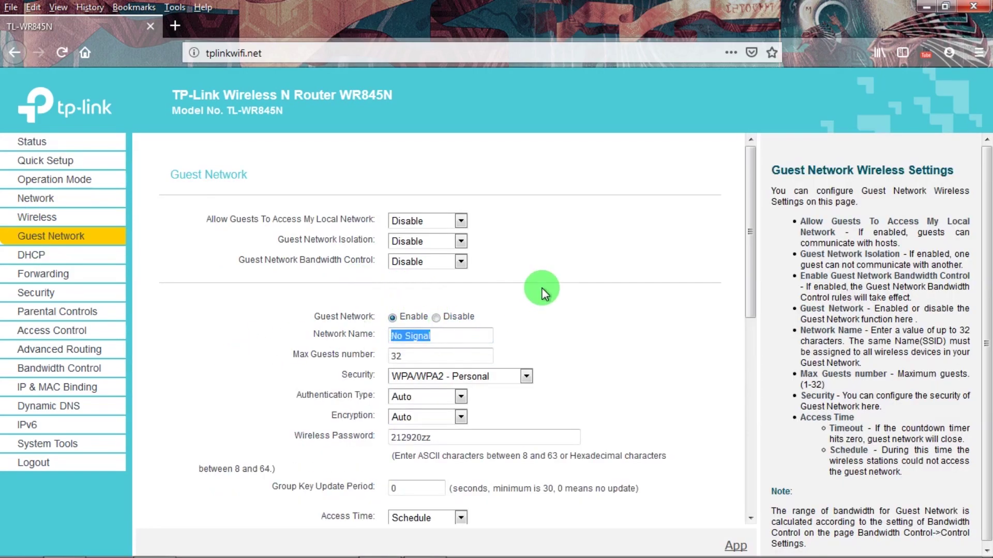
type("Free network")
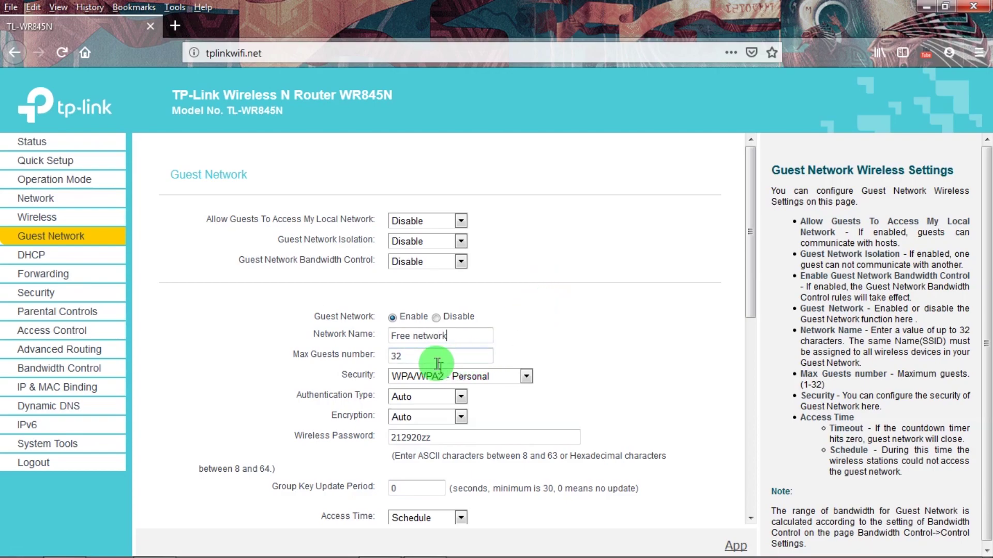
key("Tab")
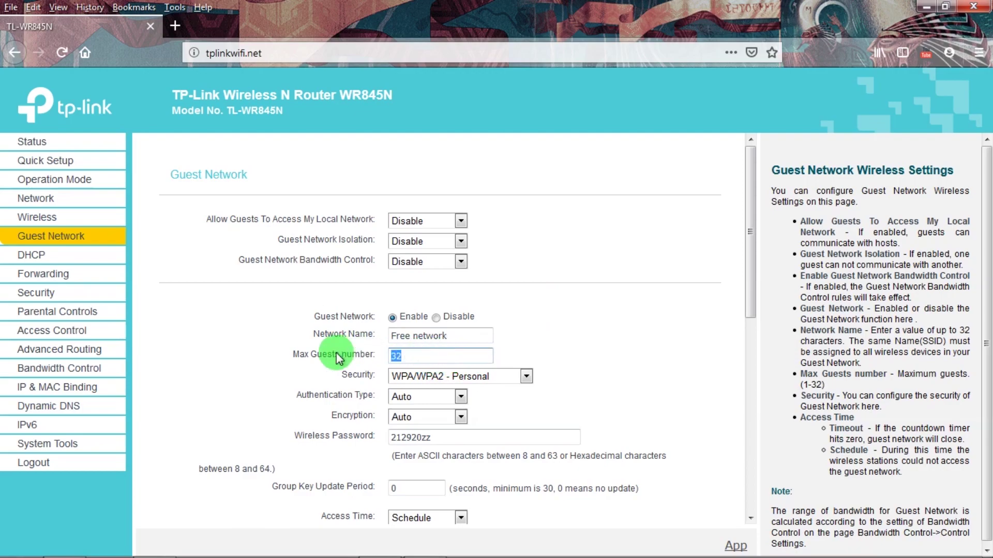
type("10")
- Review the guest wireless password, leaving it unchanged
left_click_drag(747, 287, 525, 350)
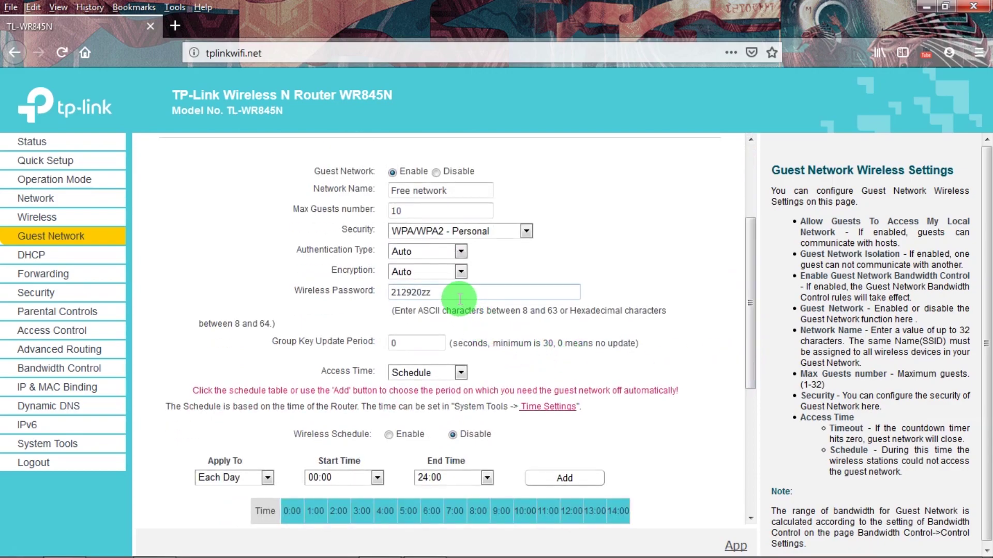
left_click_drag(460, 299, 331, 307)
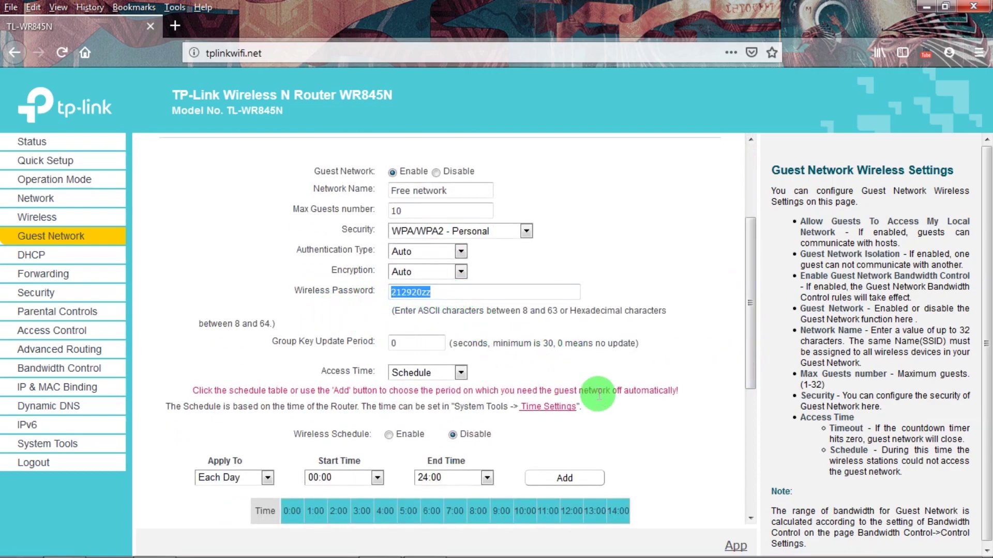
left_click(532, 336)
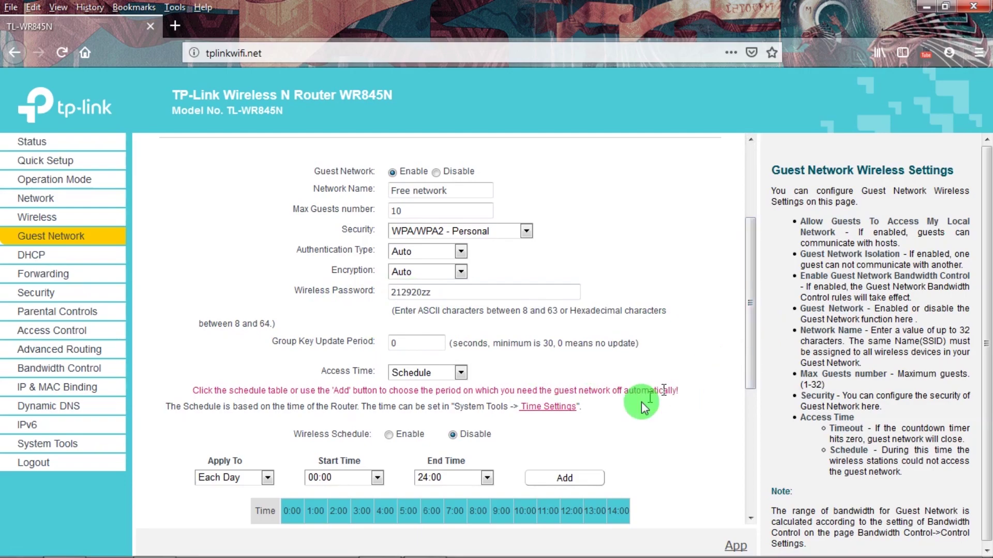
left_click_drag(752, 336, 745, 394)
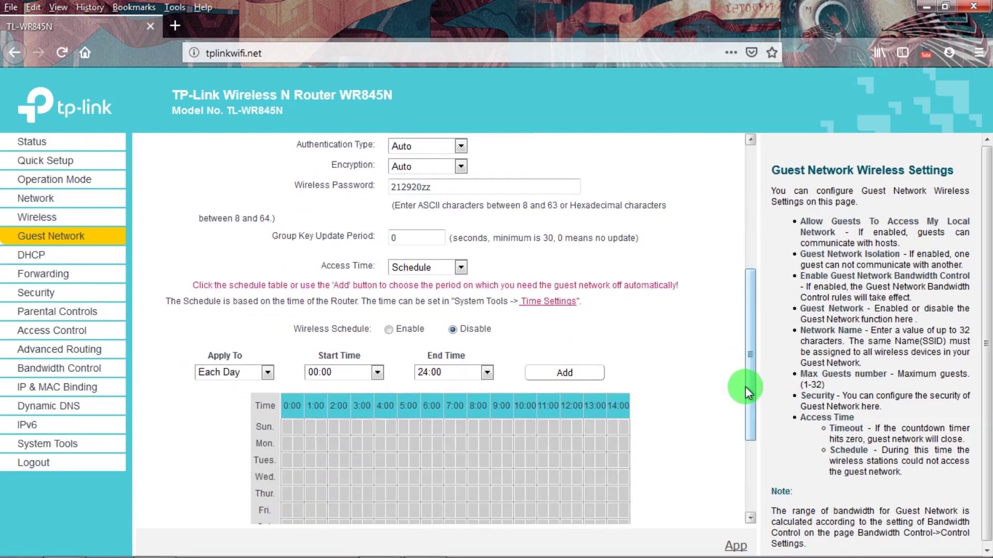
- Keep Access Time as Schedule, applying Each Day with a 00:00 start time
left_click(442, 271)
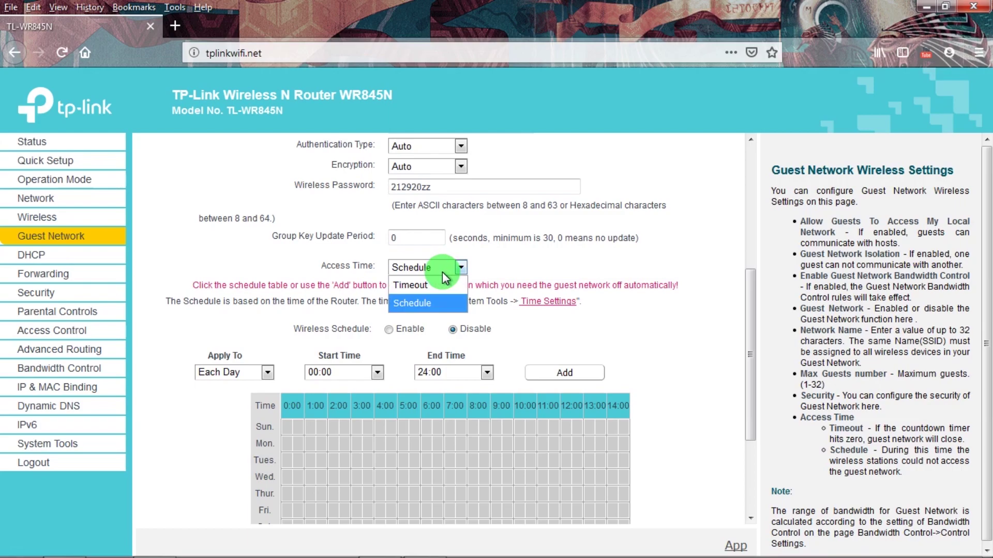
left_click(424, 302)
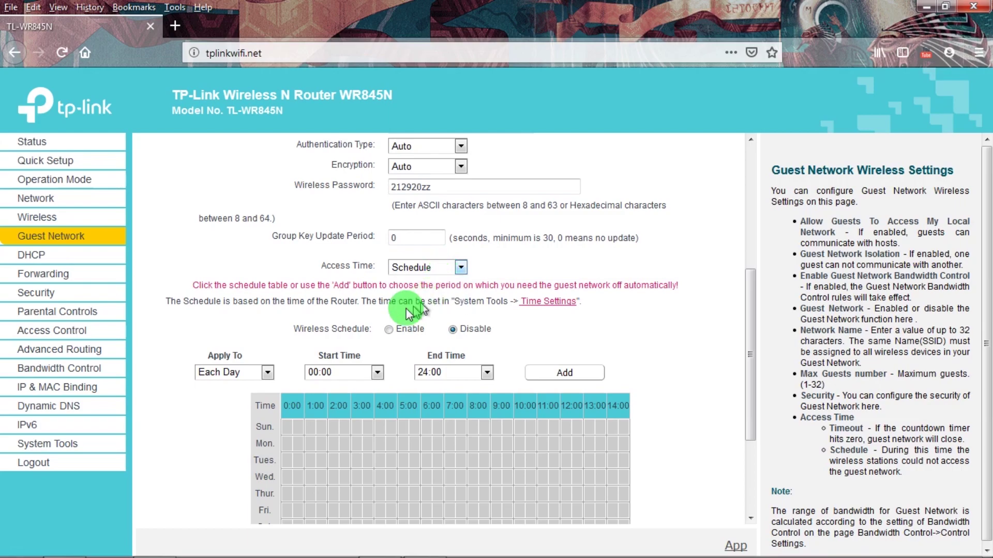
left_click(257, 370)
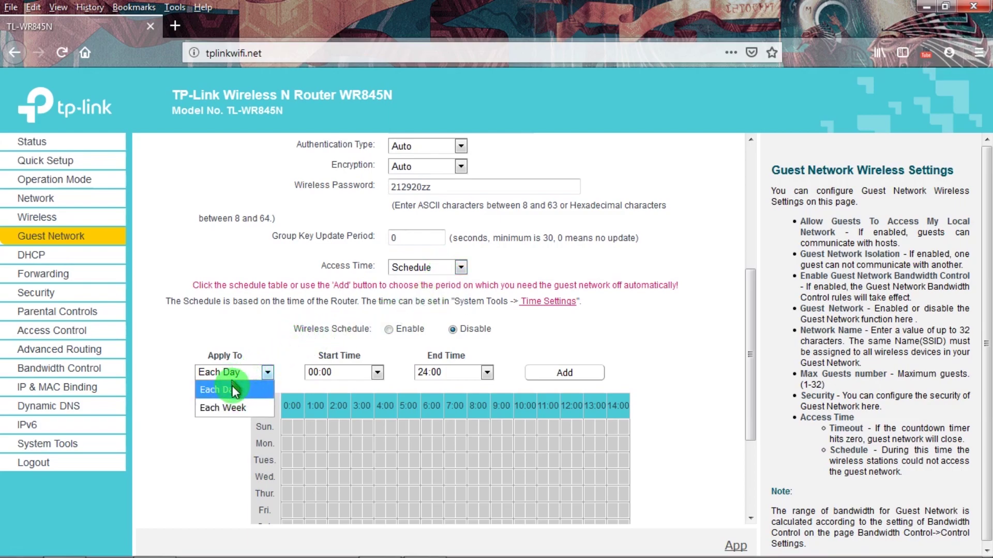
left_click(236, 387)
left_click(342, 371)
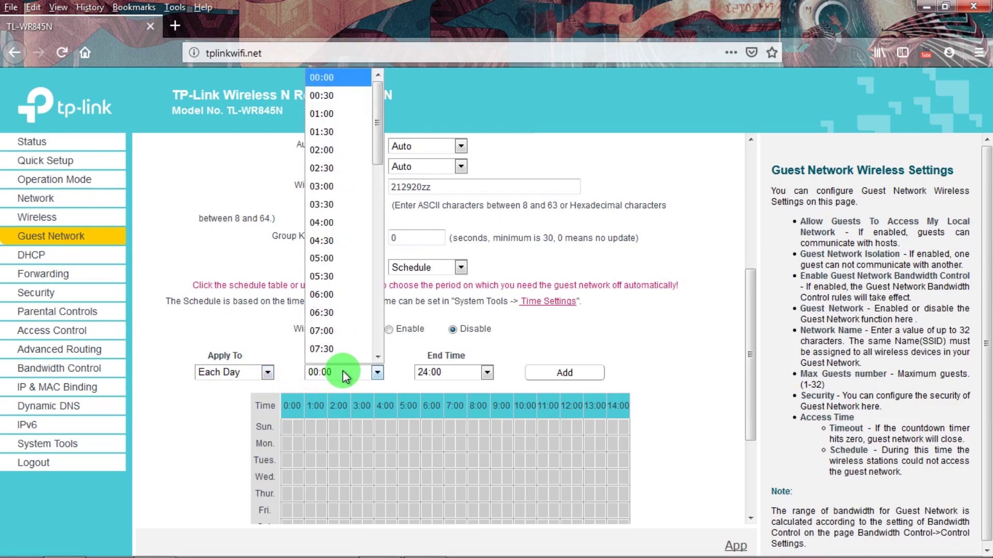
left_click(342, 370)
- Set the guest schedule's end time to 07:00
left_click(467, 371)
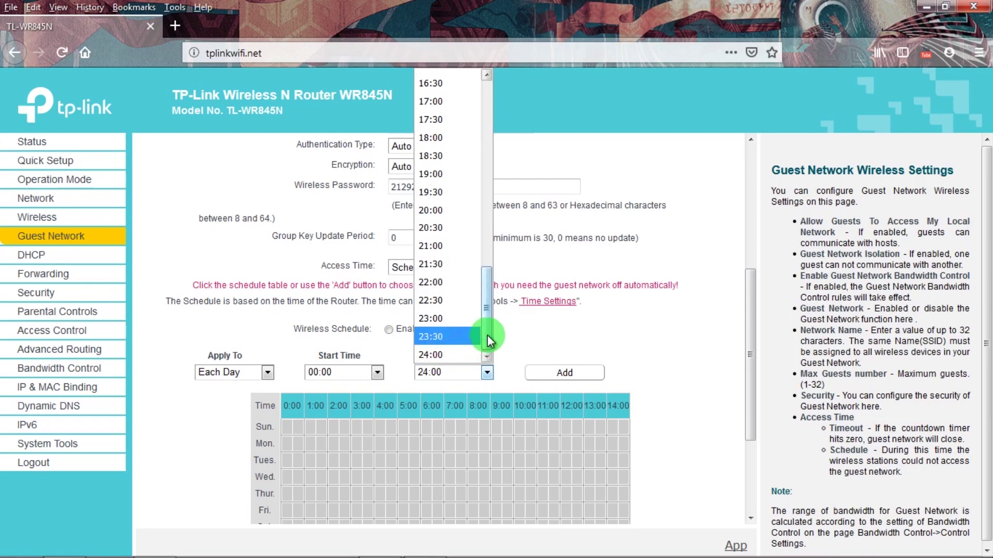
left_click_drag(487, 333, 474, 215)
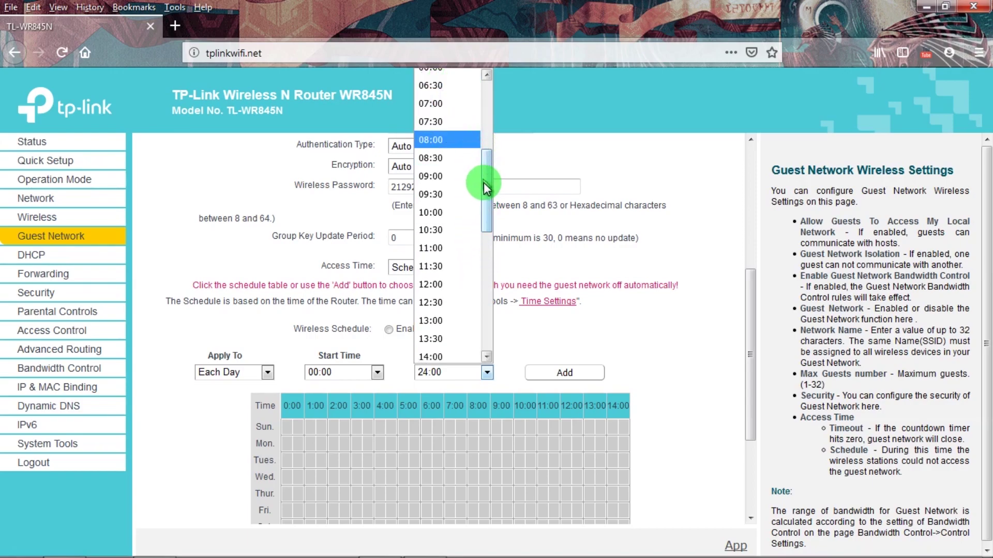
left_click_drag(483, 182, 483, 170)
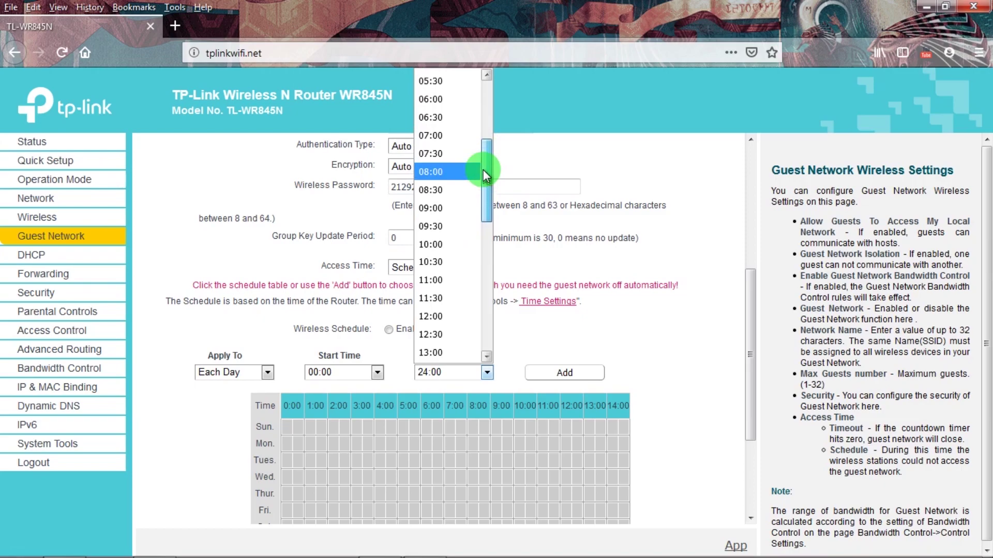
left_click(444, 134)
left_click_drag(747, 351, 752, 421)
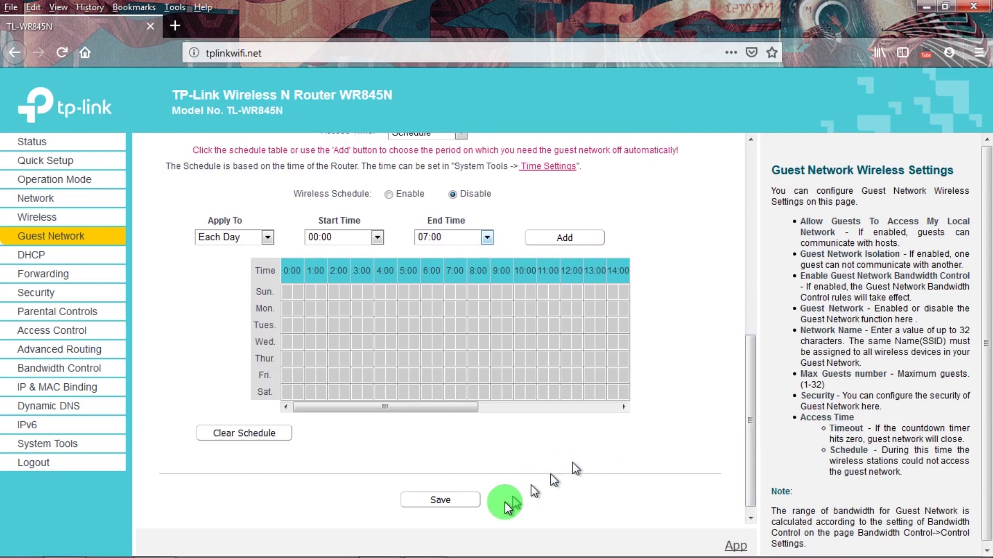
- Save the guest settings, tick Wireless Schedule Enable, and save again
left_click(444, 500)
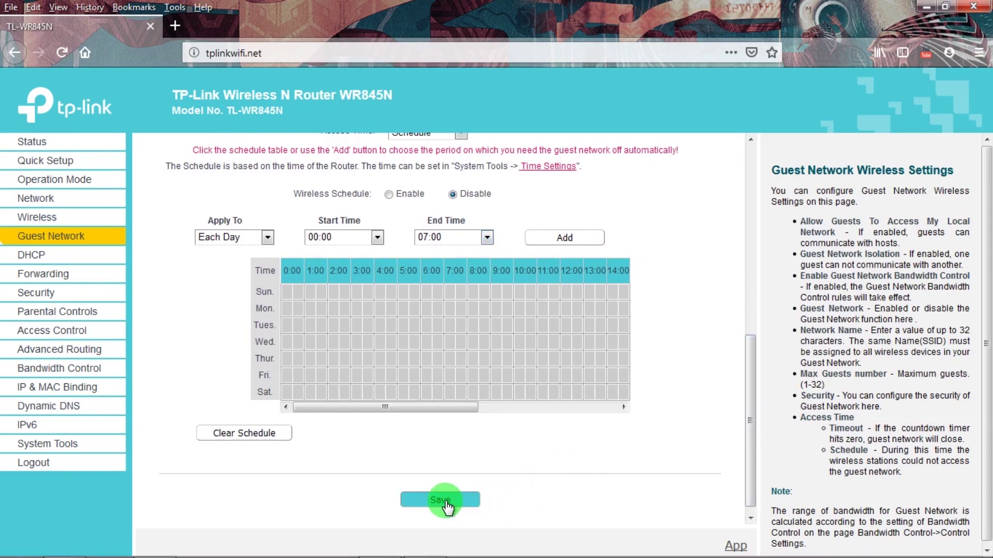
left_click(389, 195)
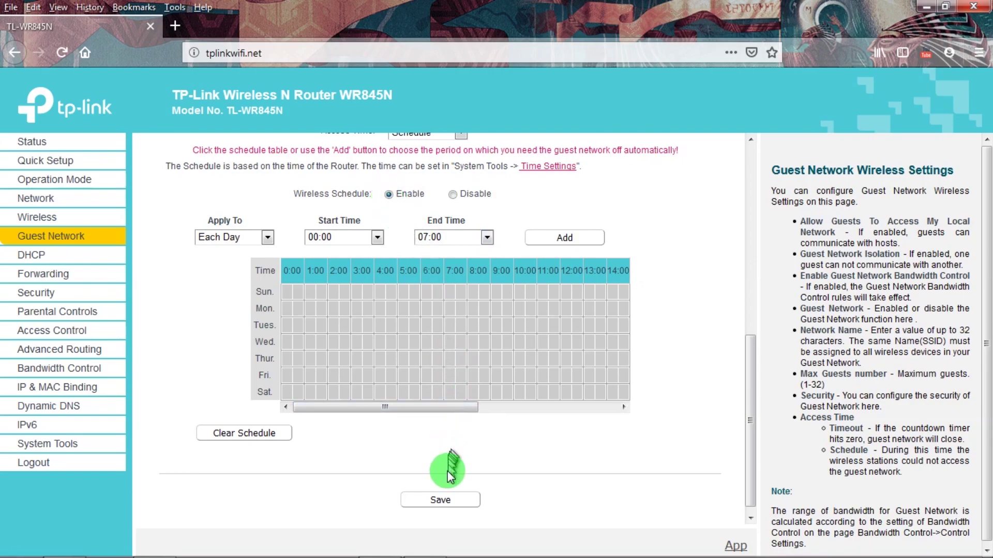
left_click(450, 501)
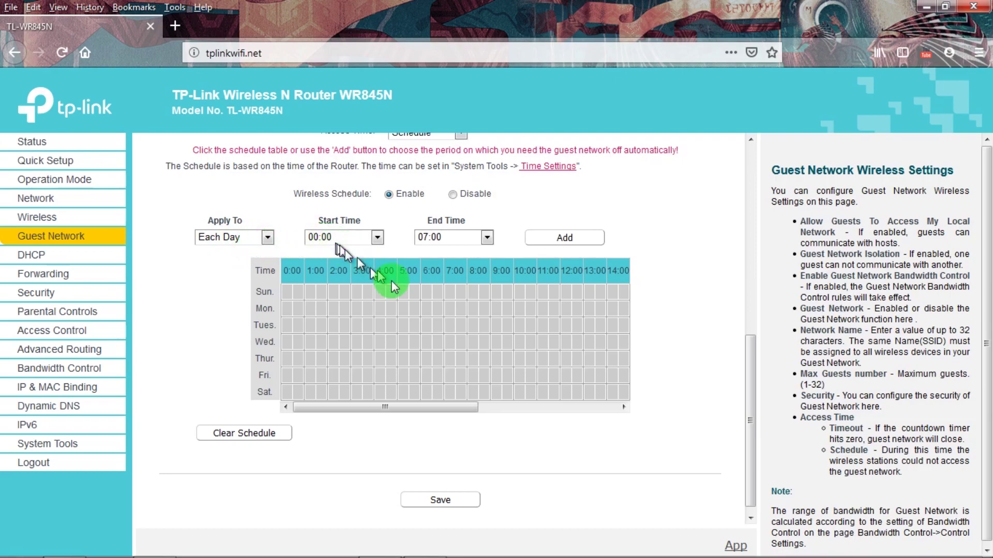
mouse_move(729, 551)
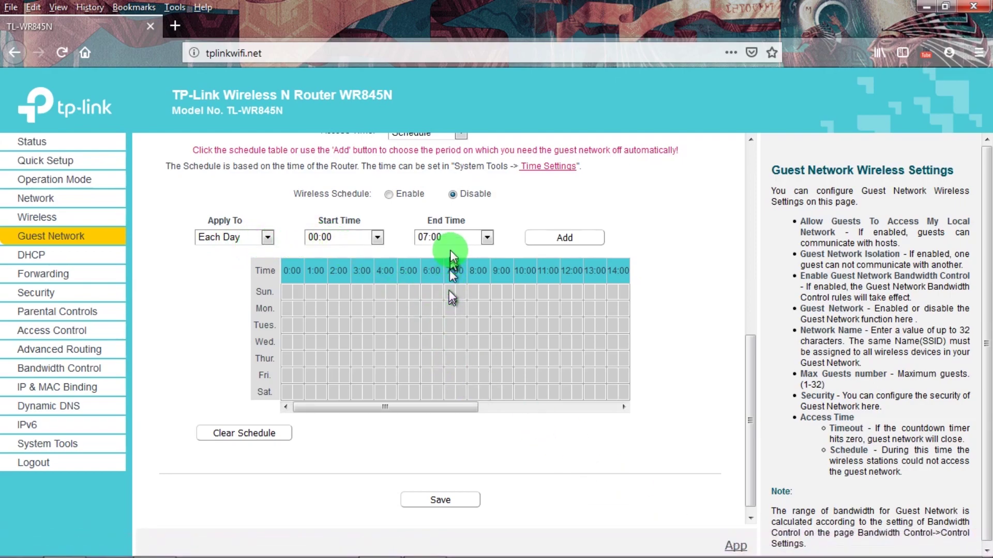
- Join the Free network Wi-Fi from the Windows tray, entering its security key
mouse_move(936, 548)
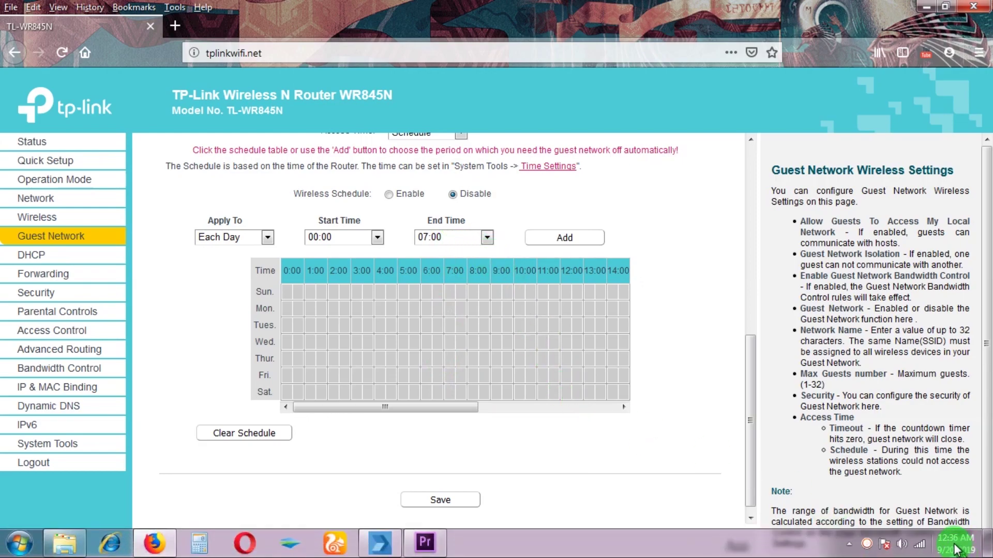
left_click(922, 546)
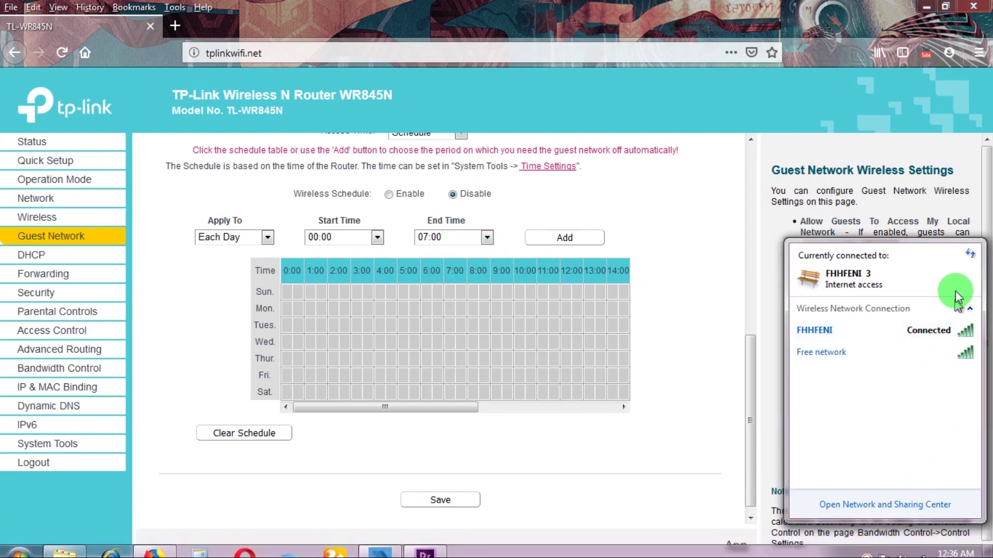
left_click(870, 353)
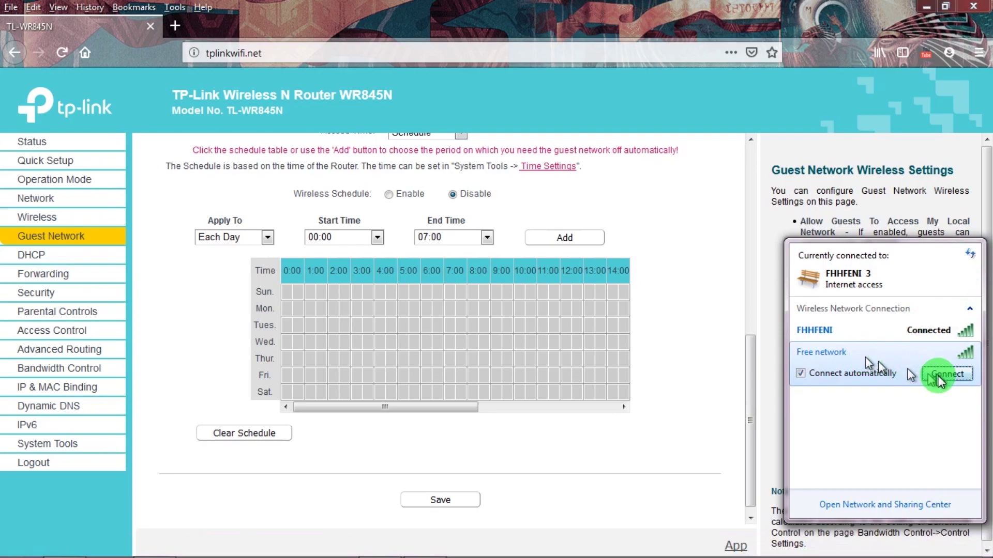
left_click(940, 377)
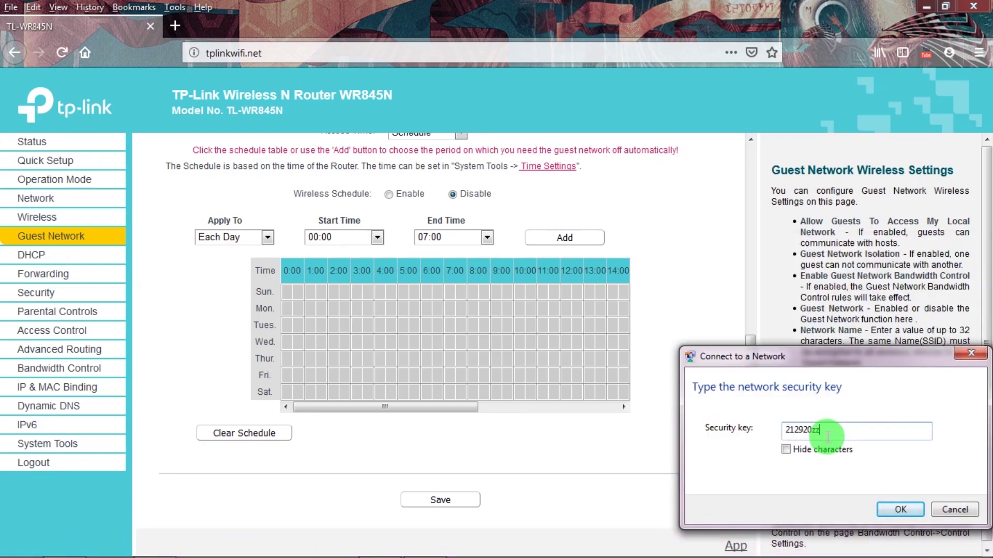
left_click(895, 510)
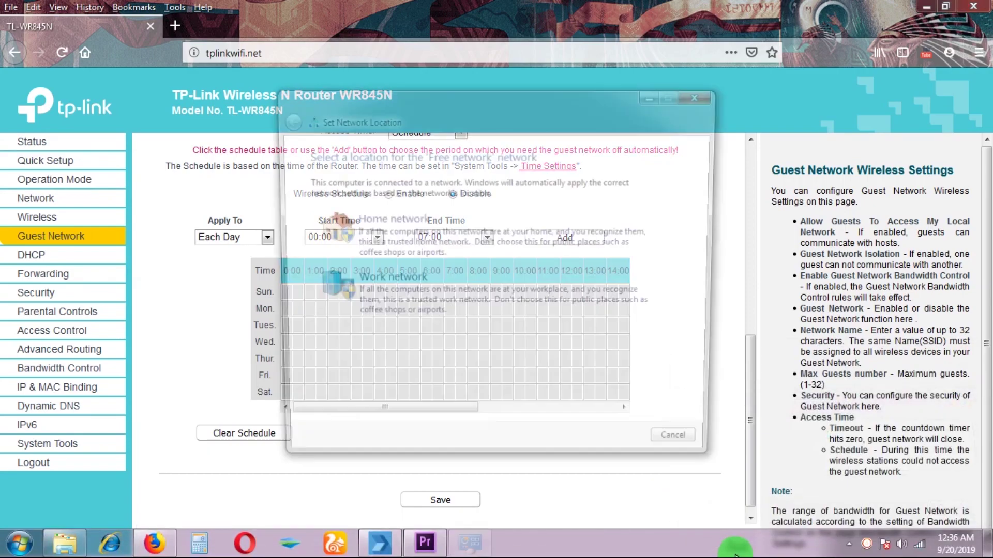
left_click(513, 239)
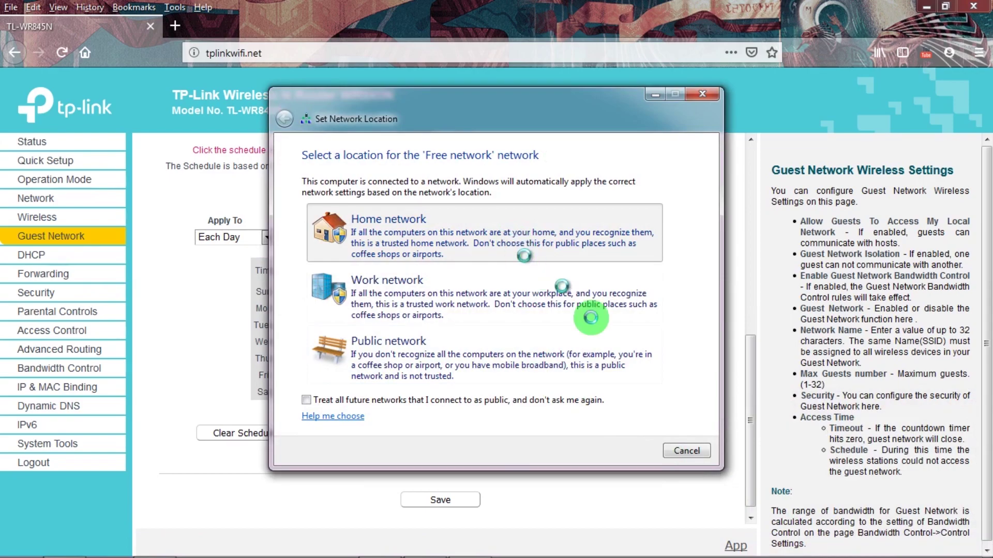
- Dismiss the network location prompt, load speedtest.net in a new tab and start the test
left_click(681, 448)
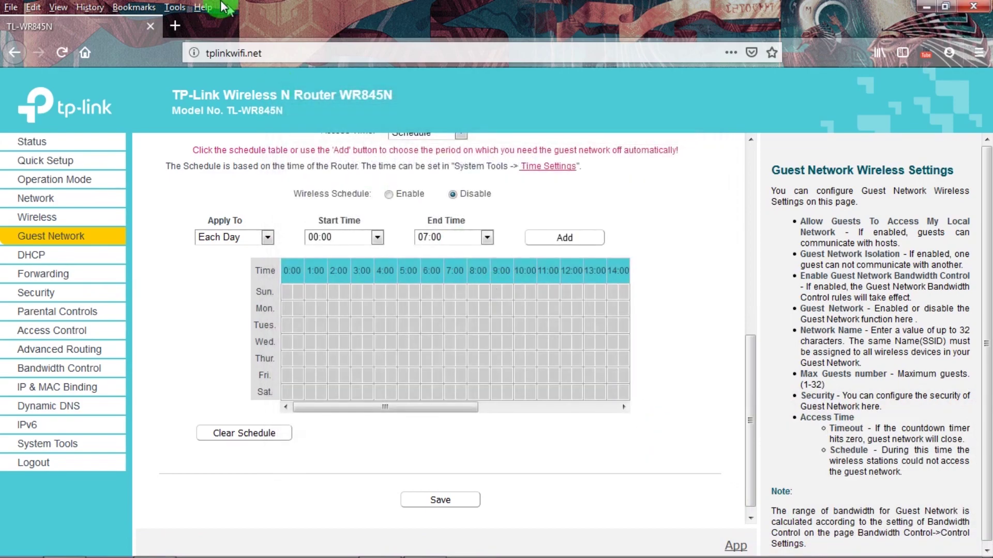
left_click(175, 26)
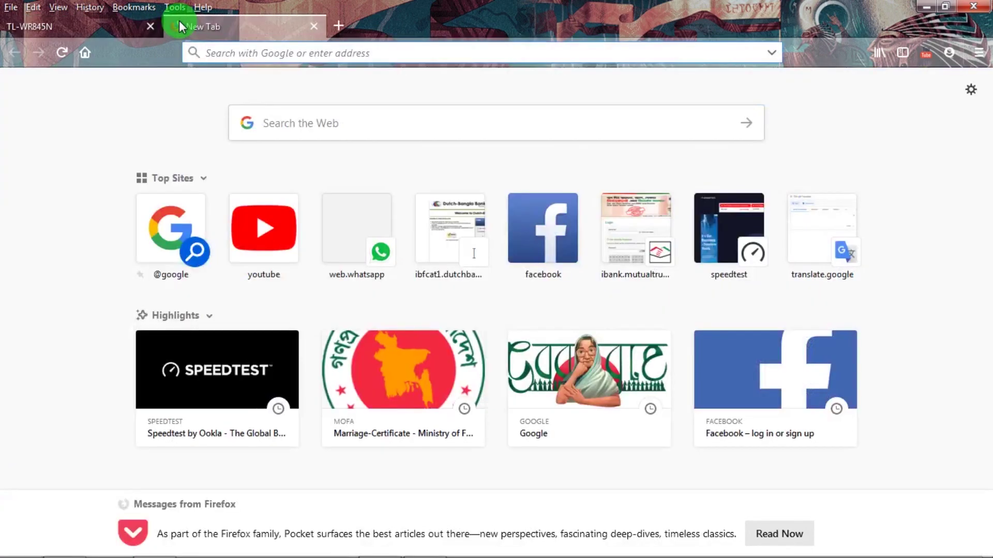
type("speedtest.net")
key("Return")
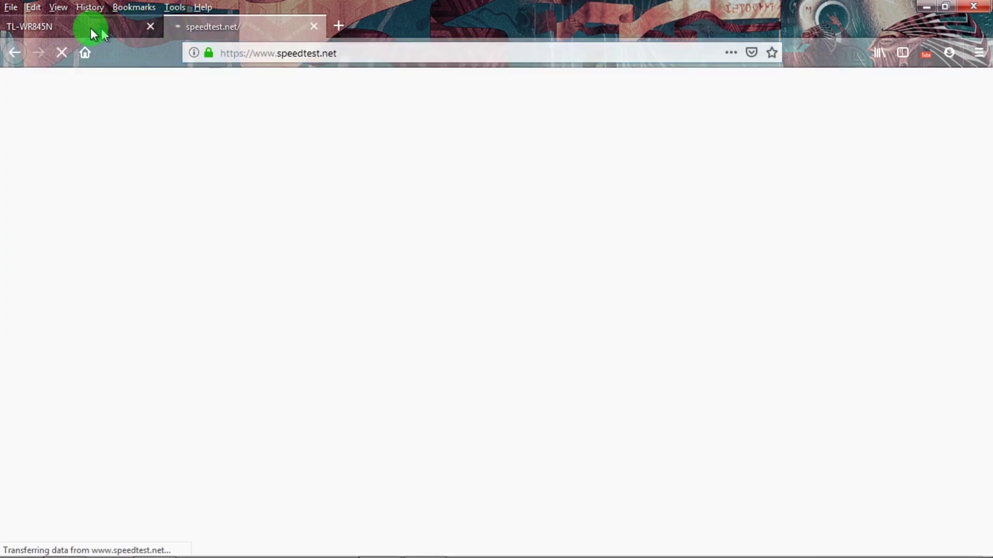
left_click(91, 28)
left_click(246, 30)
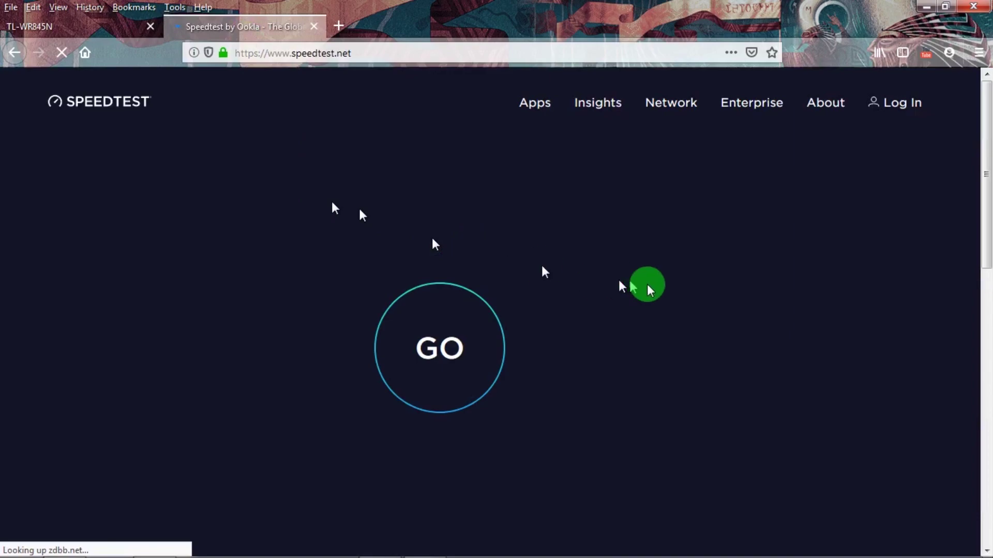
left_click(458, 347)
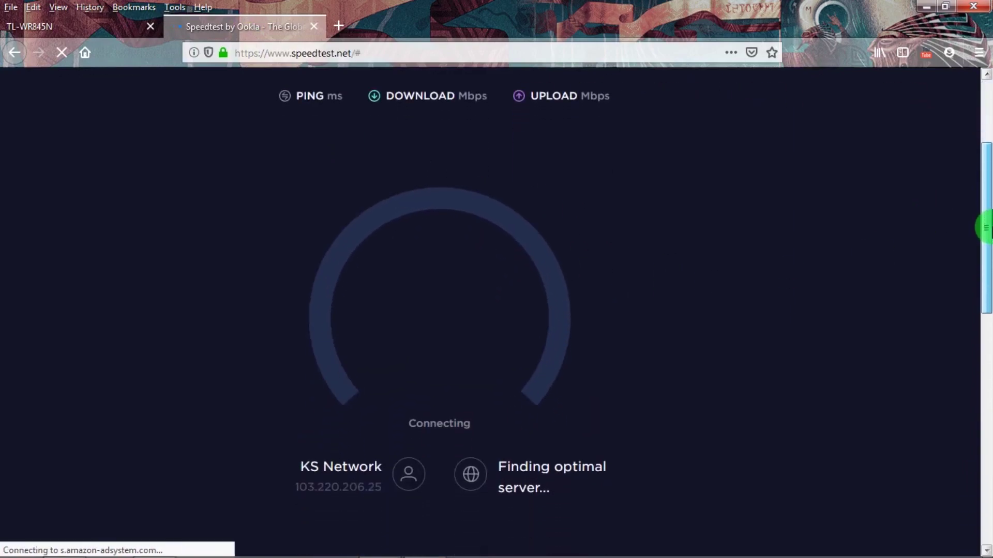
left_click_drag(986, 227, 985, 215)
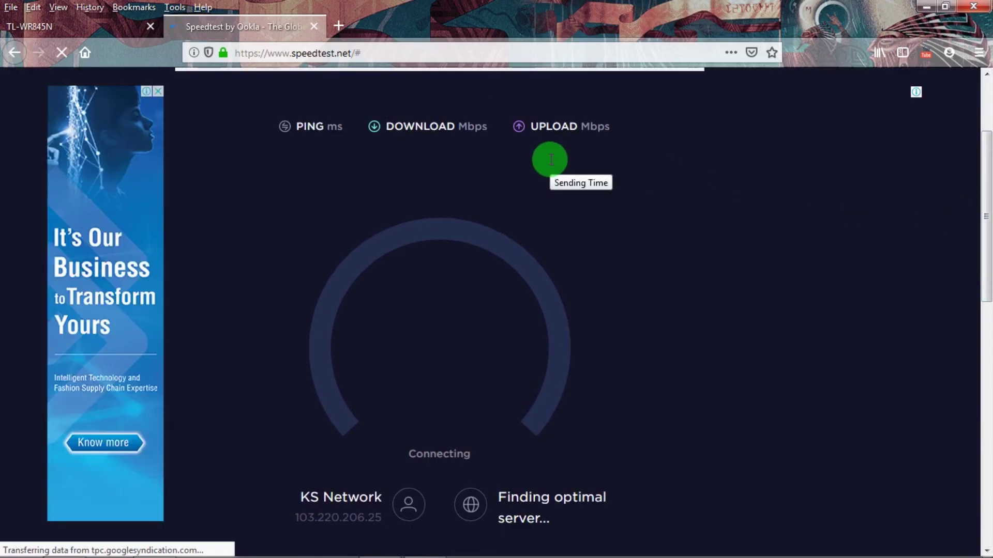
- Open the router's Wireless Statistics page while monitoring the running speed test
left_click(42, 33)
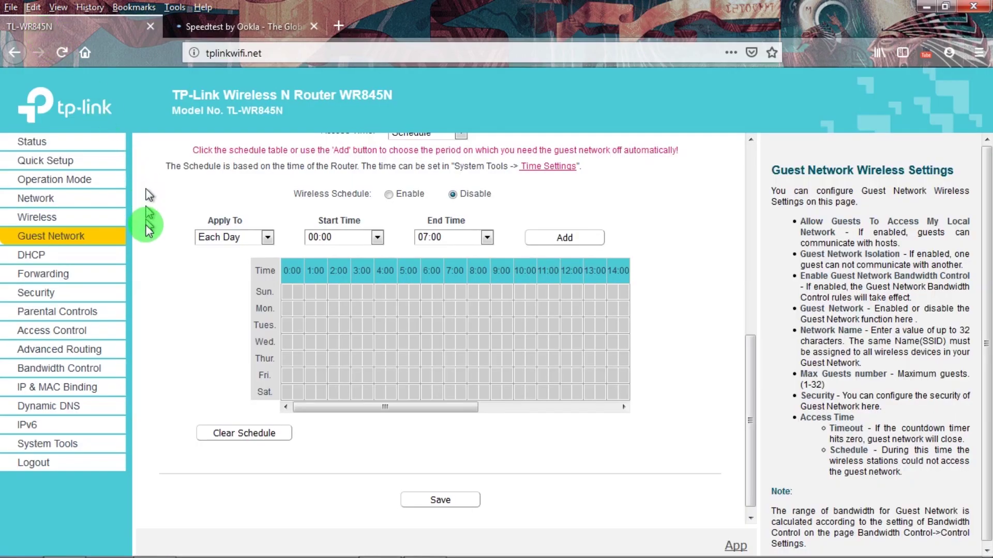
left_click(37, 220)
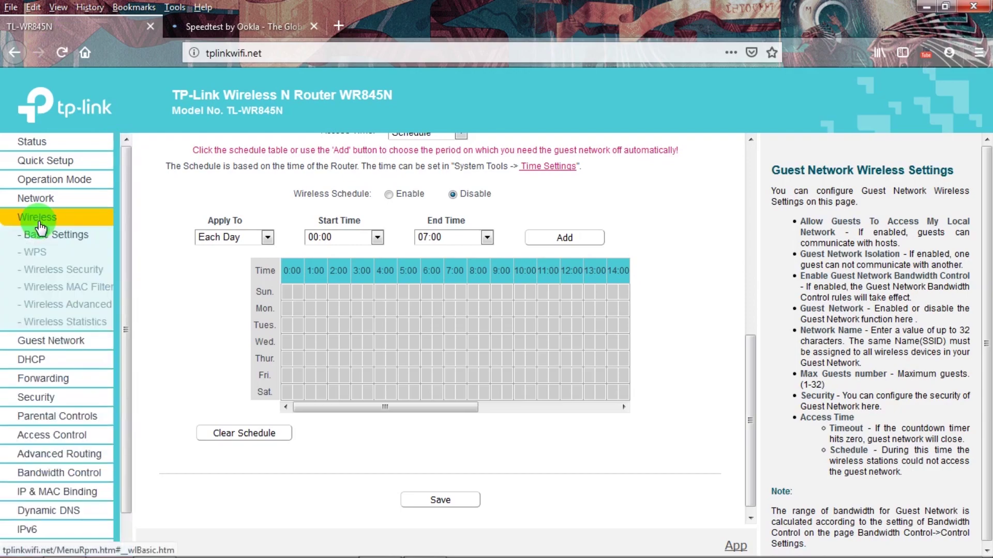
left_click(87, 323)
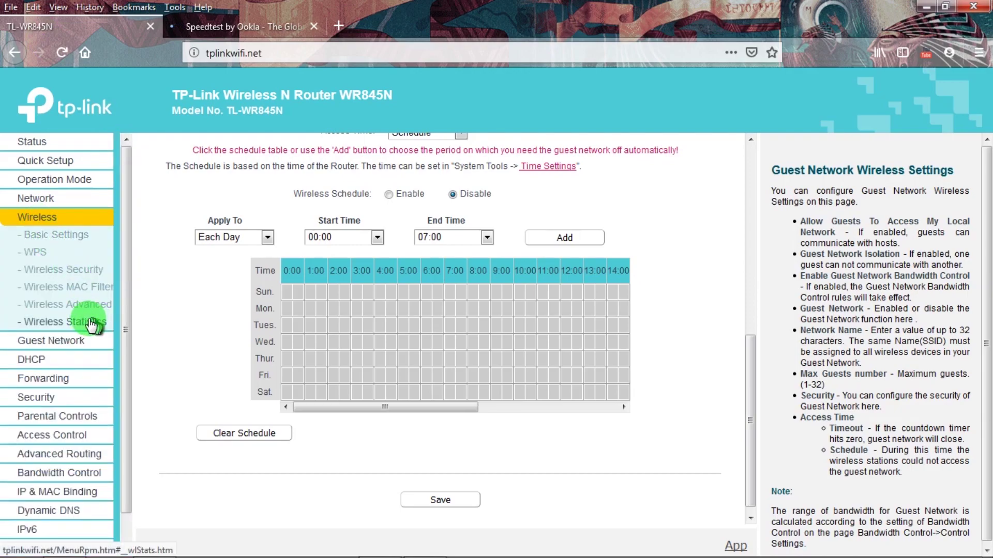
left_click(234, 30)
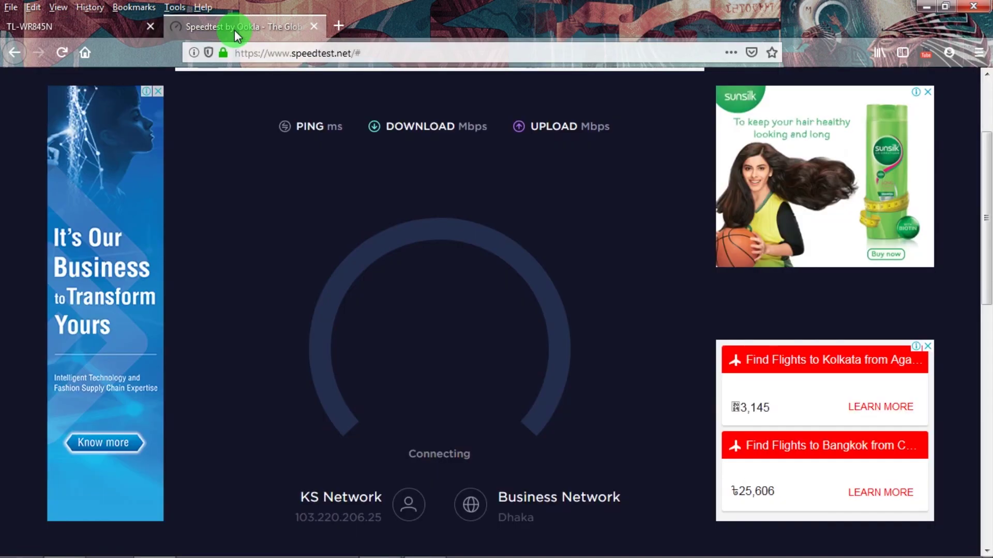
left_click(113, 30)
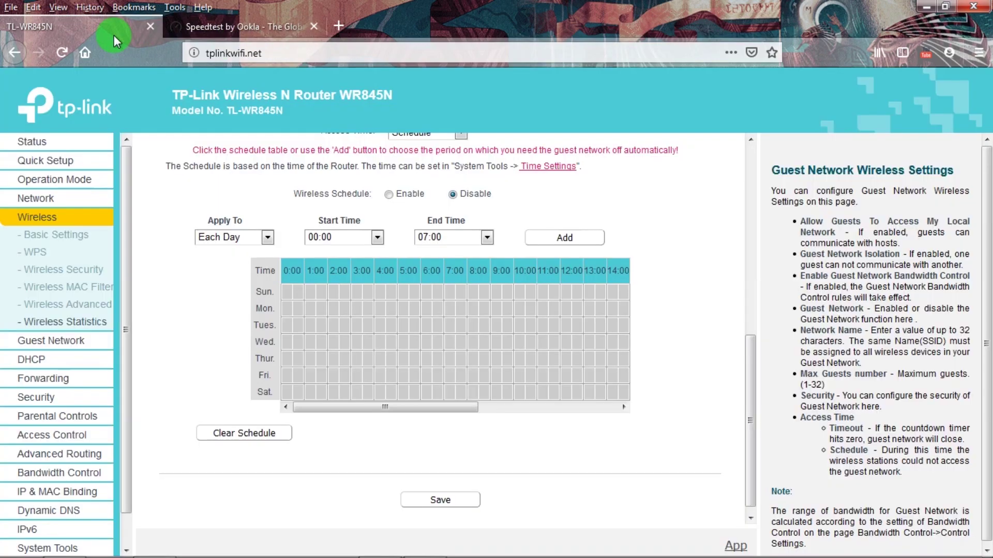
left_click(268, 29)
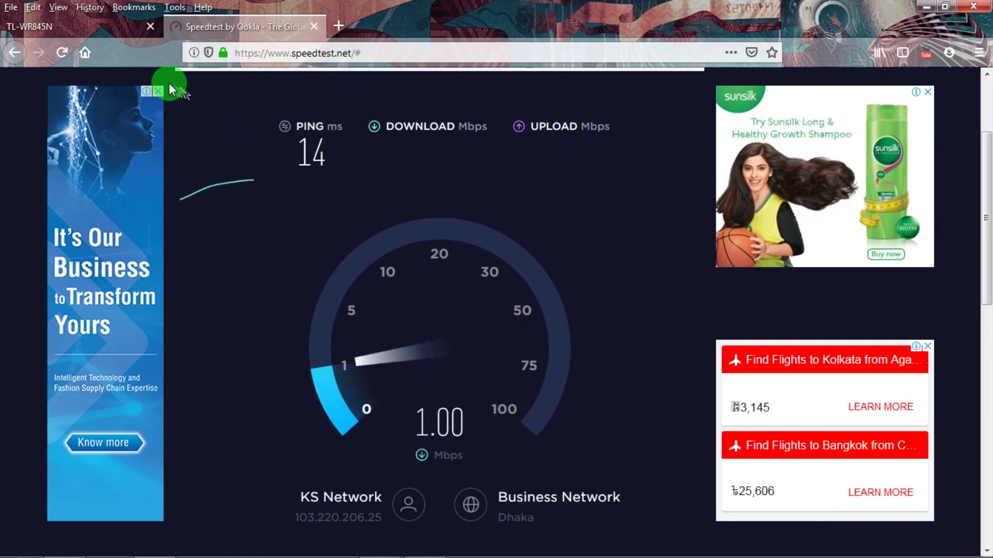
- Compare the router Status page with the speed results: 14 ms ping, 1.07 Mbps download
left_click(112, 32)
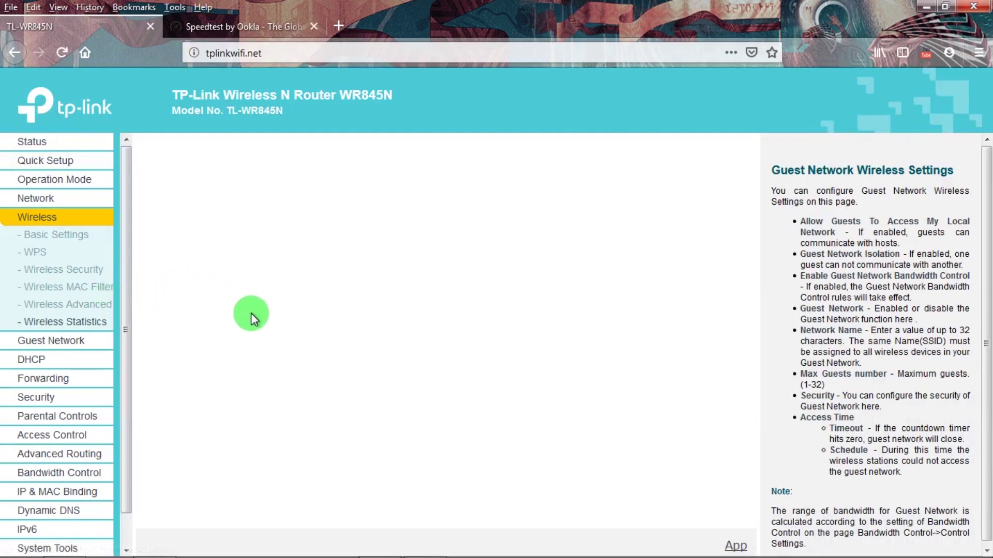
mouse_move(486, 554)
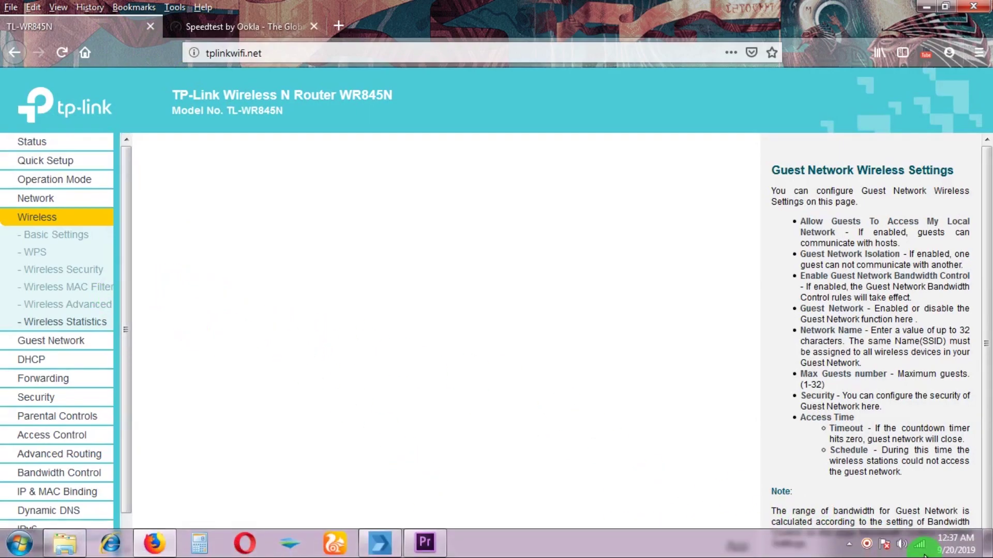
left_click(37, 146)
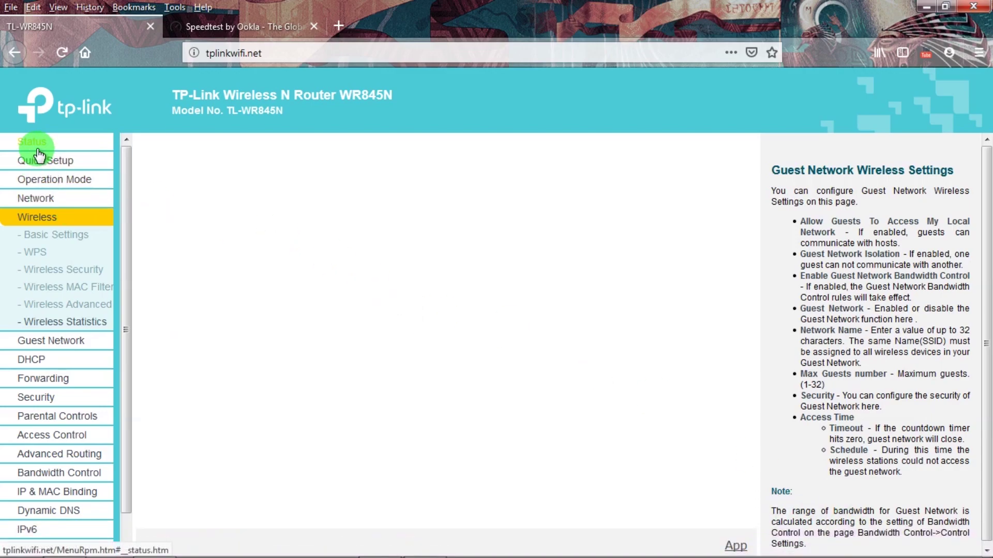
left_click(233, 25)
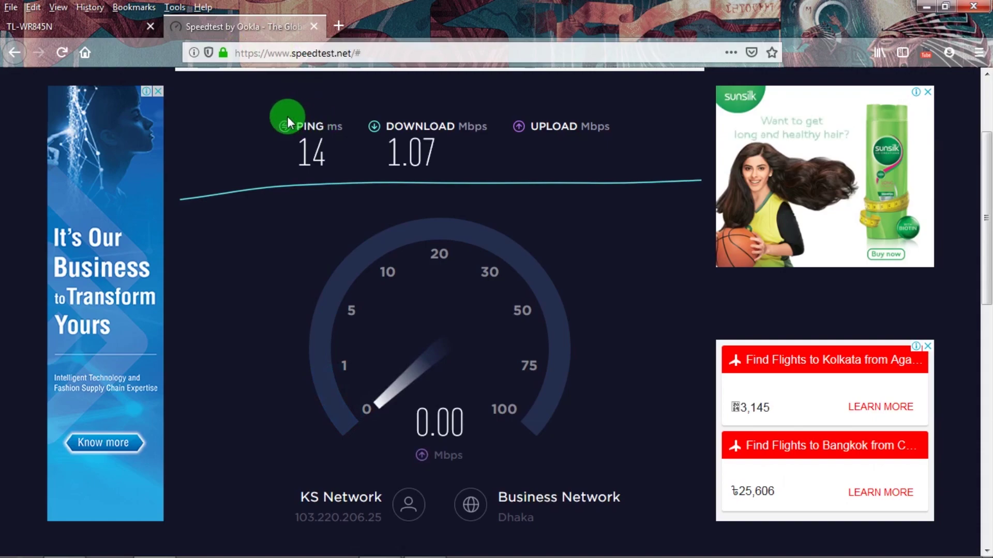
left_click(88, 32)
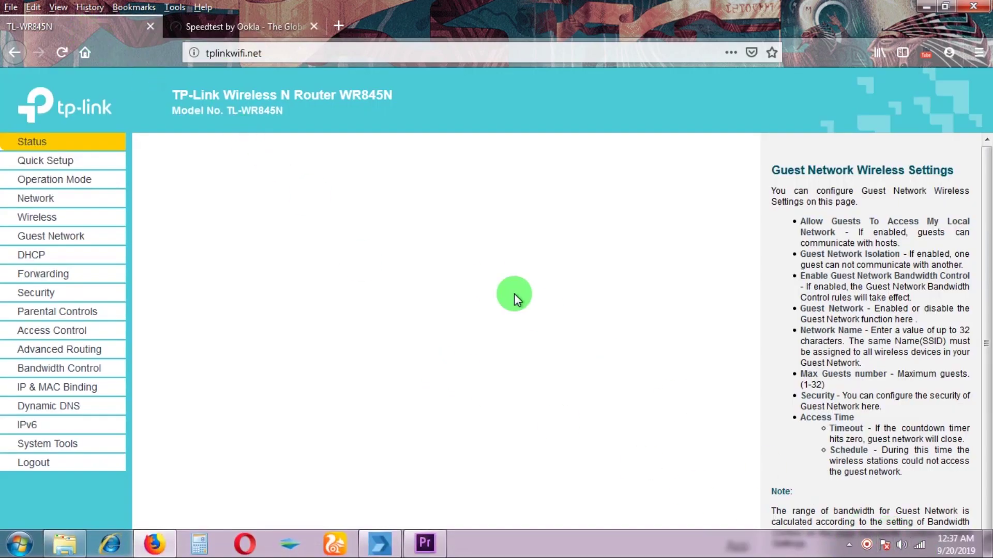
left_click(255, 26)
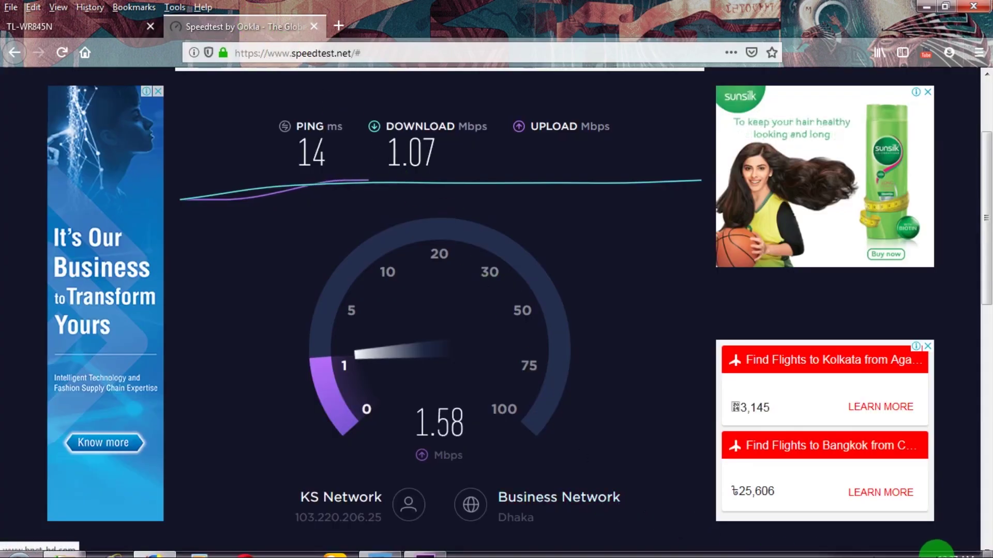
- Reconnect the computer to the main FHHFENI Wi-Fi and return to the router admin tab
left_click(919, 544)
left_click(890, 352)
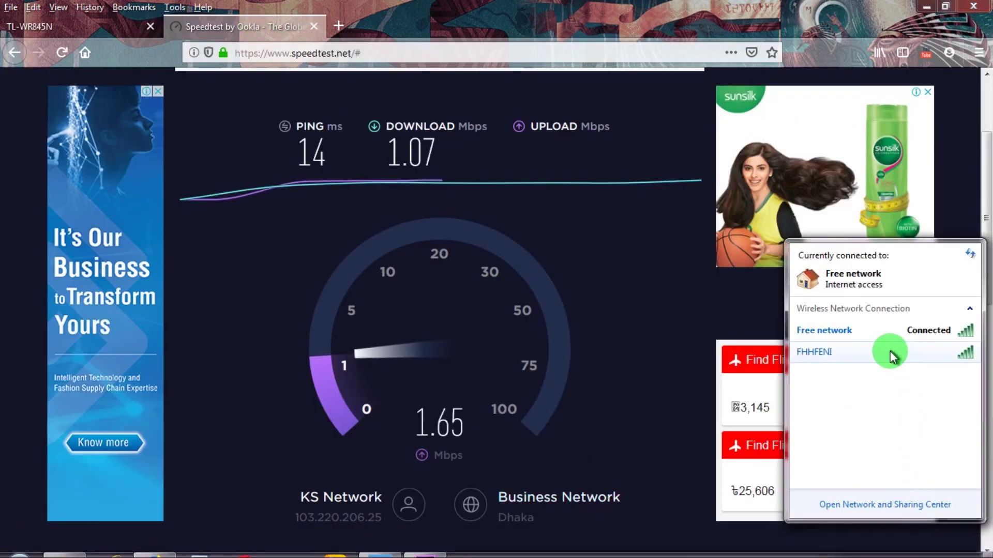
left_click(941, 373)
left_click(455, 195)
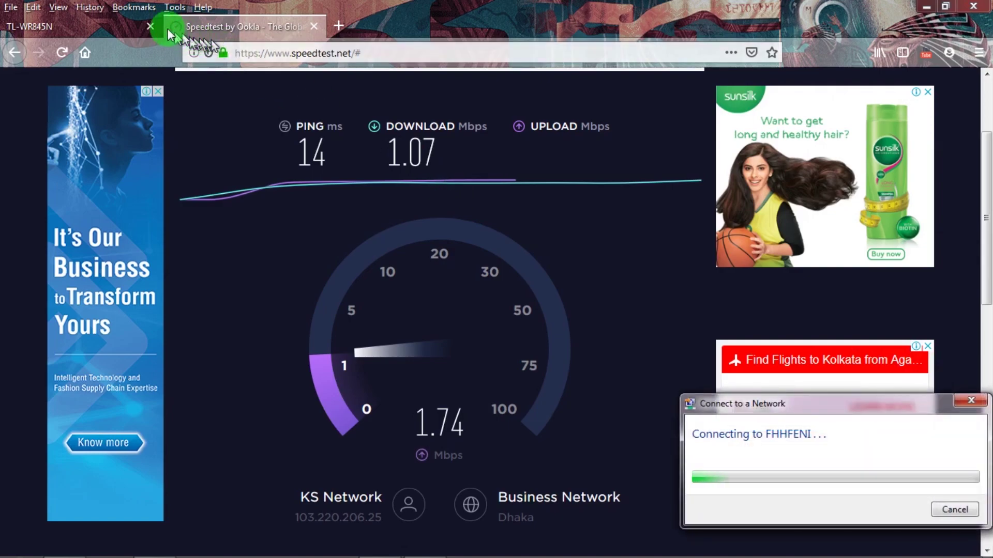
left_click(101, 25)
left_click(59, 111)
- Open the System Tools Reboot page, showing Auto Reboot scheduled Everyday at 03:00
left_click(974, 6)
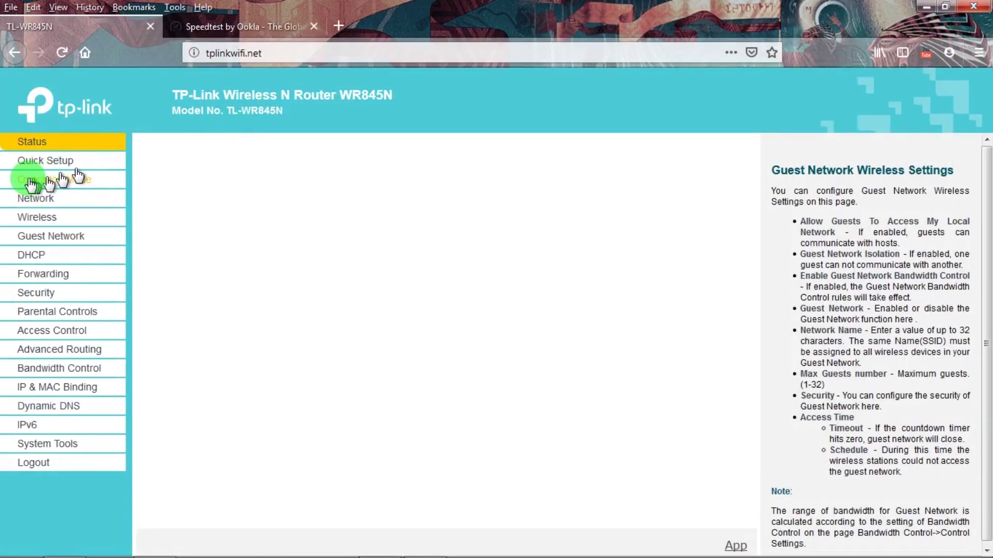
left_click(32, 161)
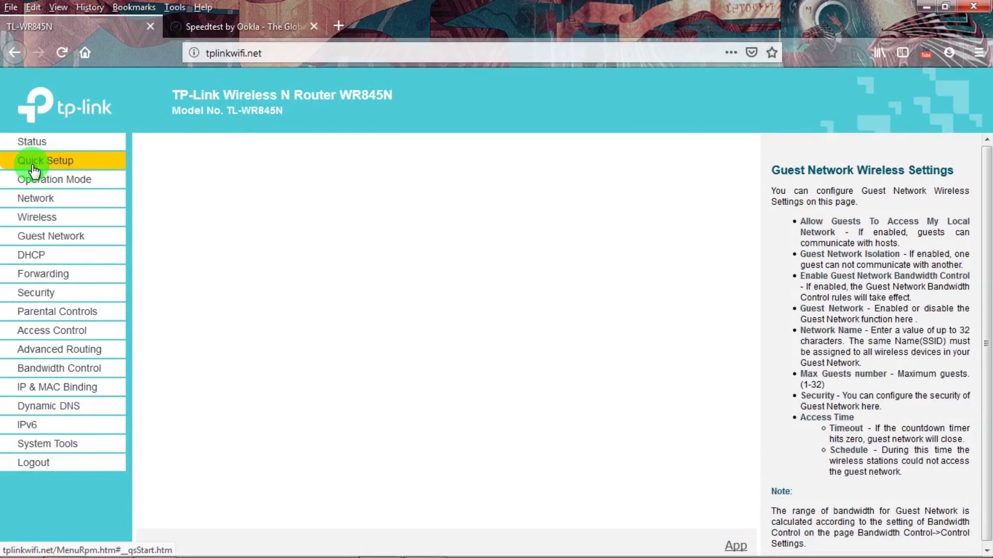
left_click(44, 275)
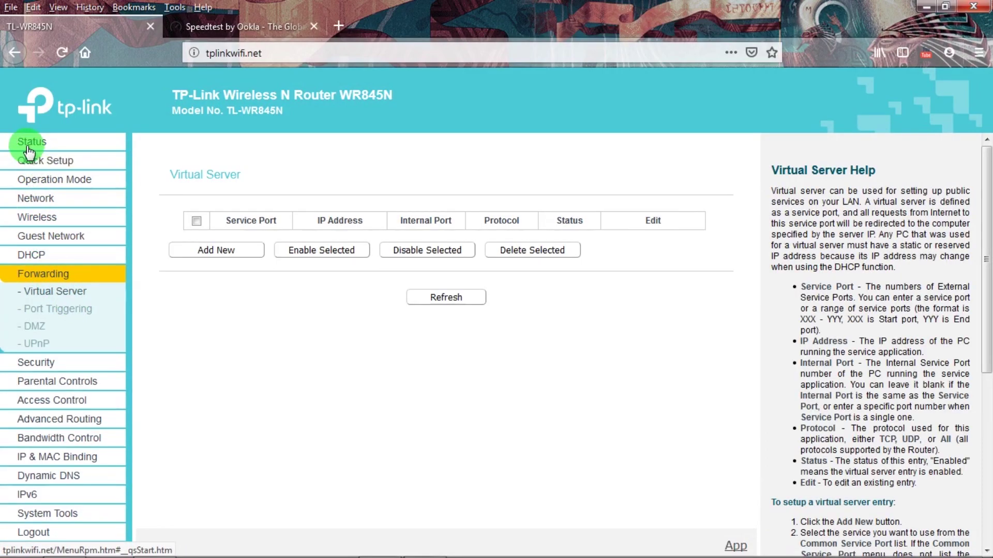
left_click(28, 150)
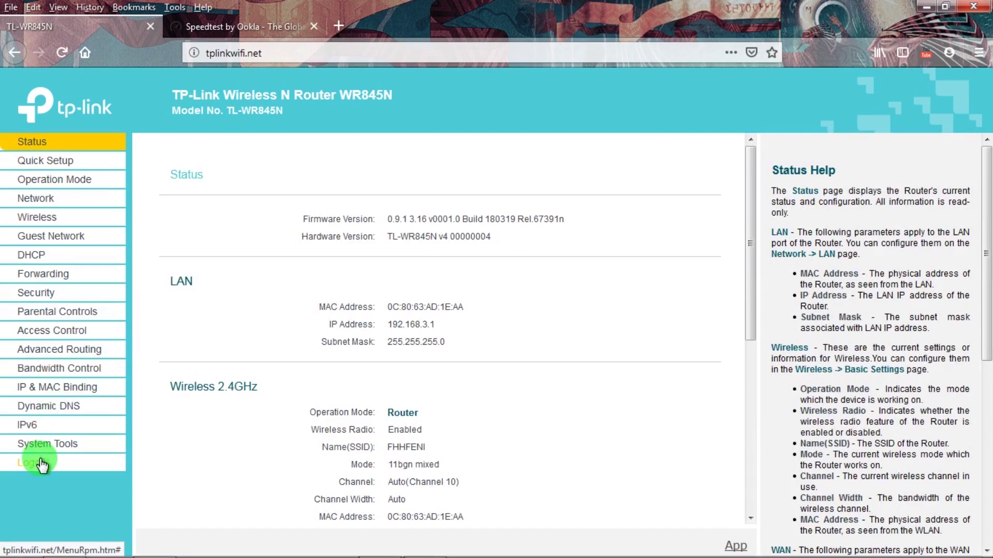
left_click(36, 447)
left_click_drag(129, 330, 132, 465)
left_click(48, 467)
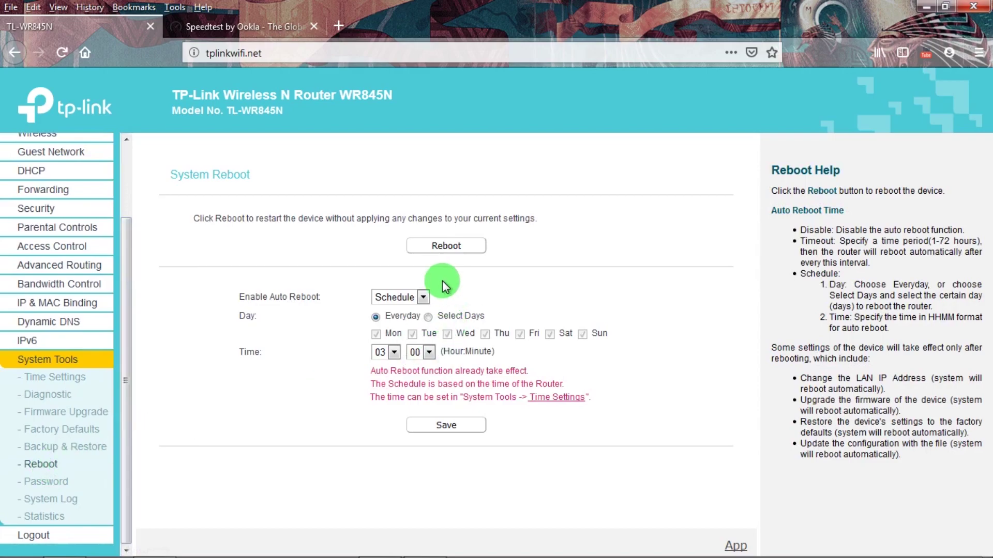
- Reboot the router and refresh the list of available wireless networks while it restarts
left_click(445, 247)
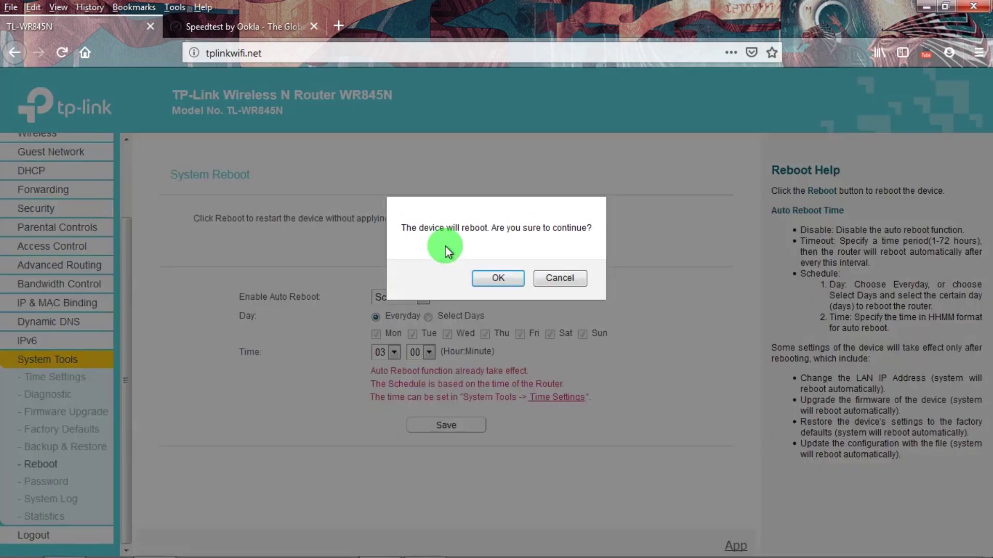
left_click(486, 278)
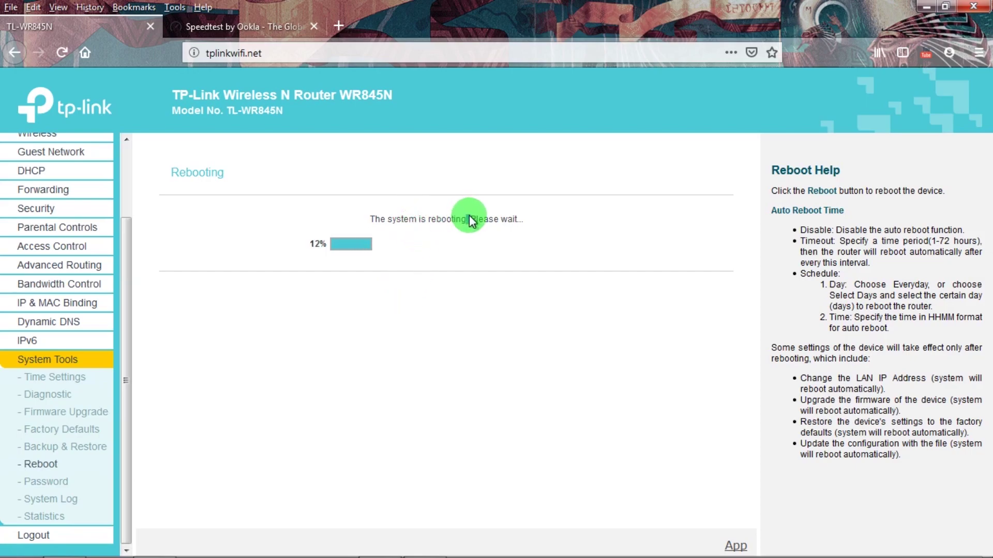
mouse_move(615, 555)
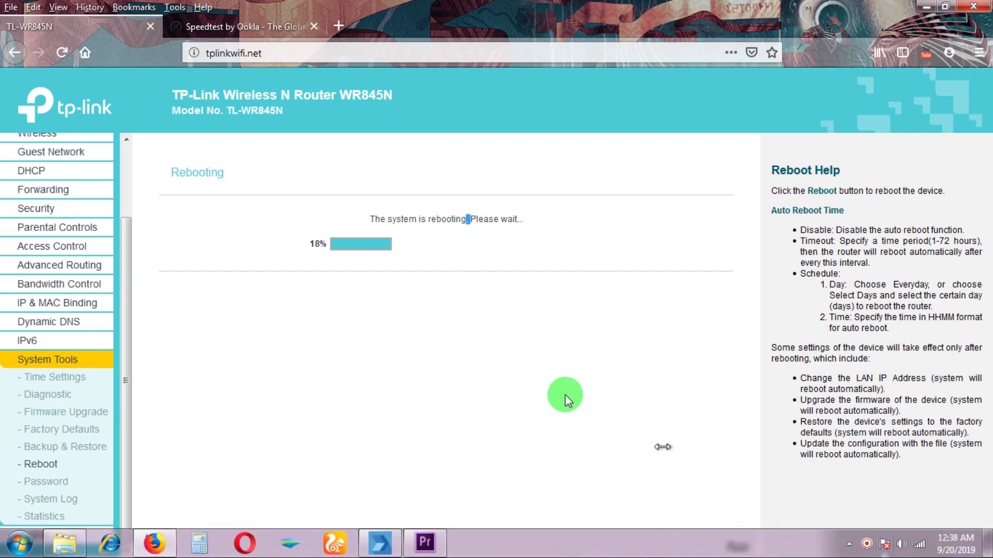
left_click(885, 547)
left_click(969, 255)
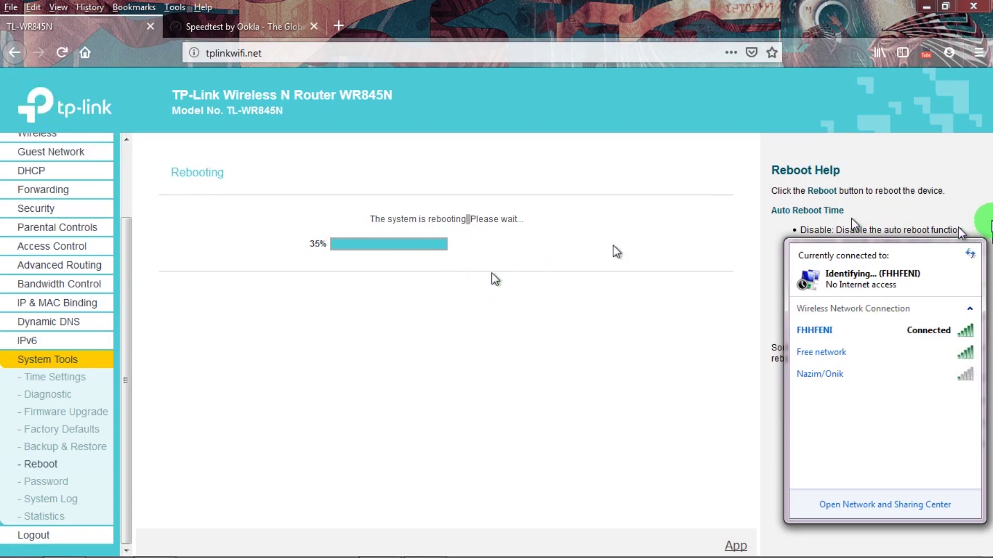
left_click(641, 269)
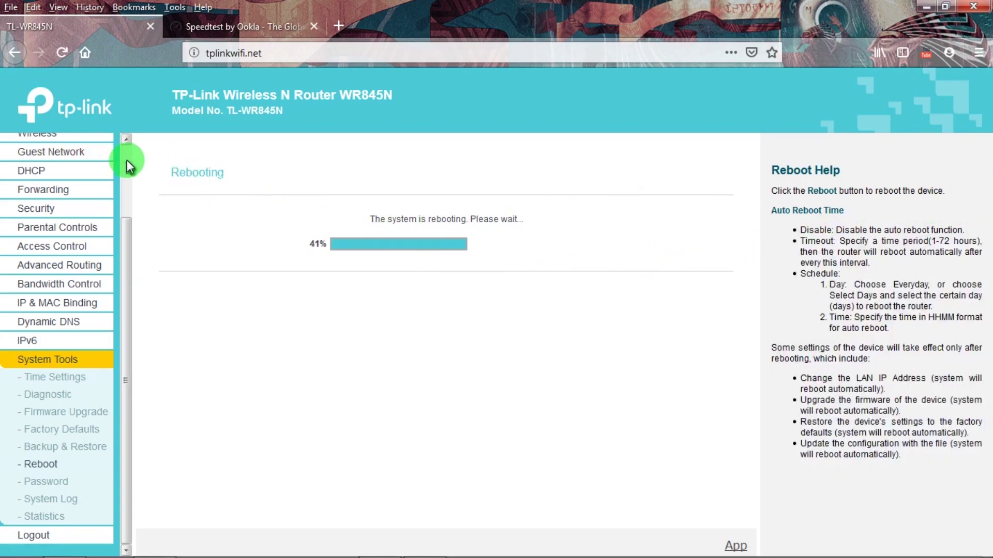
- Reload the router Status page and scroll to System Up Time, showing 00:00:47
scroll(126, 159, "up", 3)
left_click(39, 145)
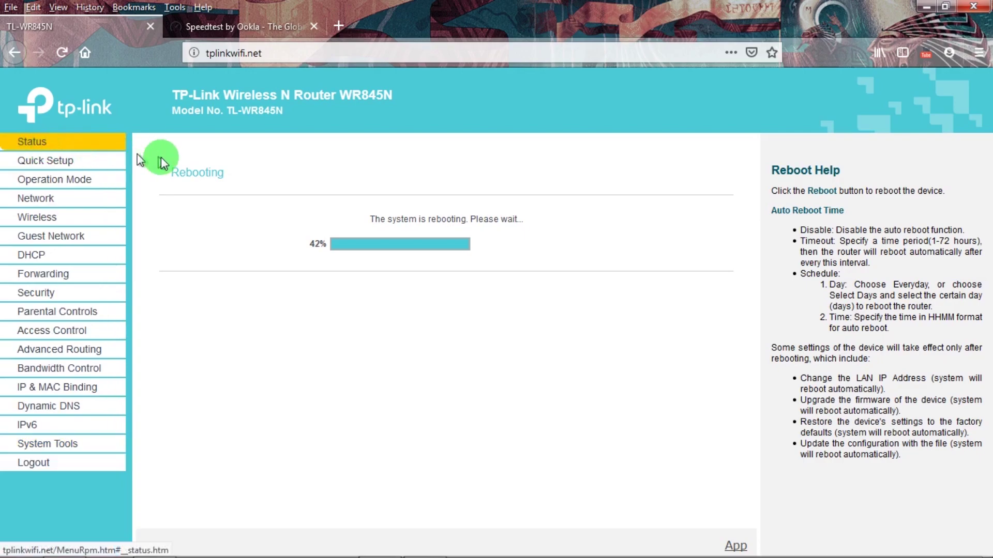
left_click(85, 332)
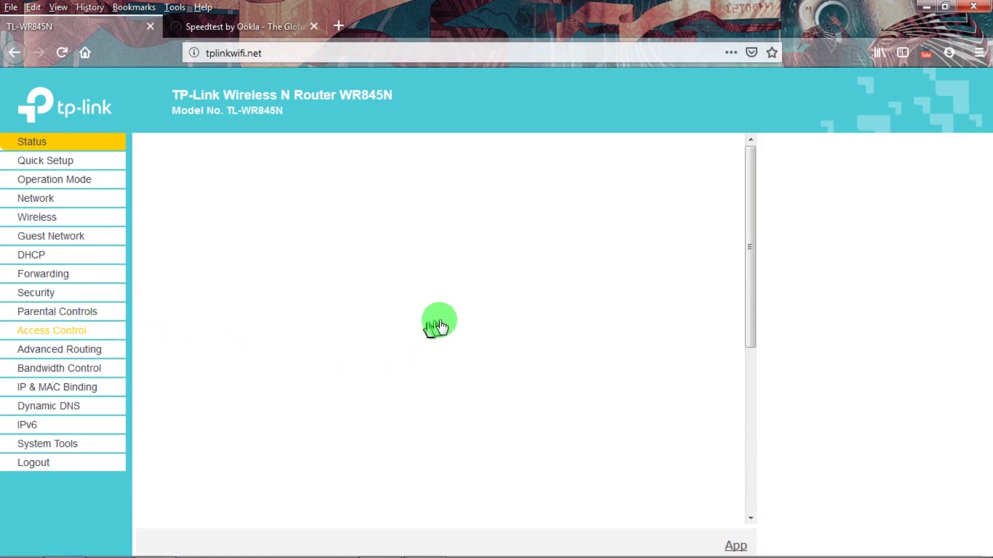
left_click_drag(751, 245, 657, 447)
scroll(667, 450, "down", 5)
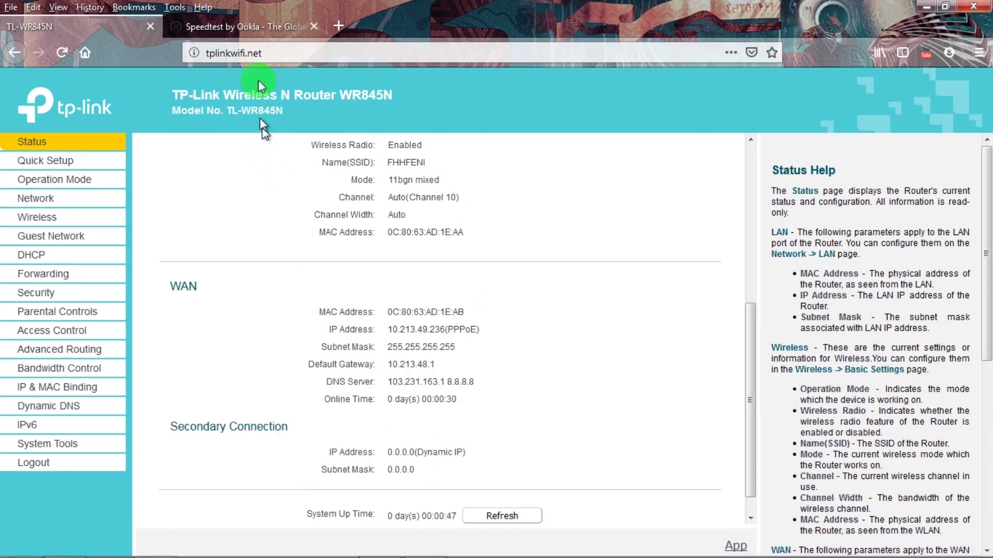
- Glance at the Speedtest result, return to the TL-WR845N tab, then open a new tab
left_click(258, 25)
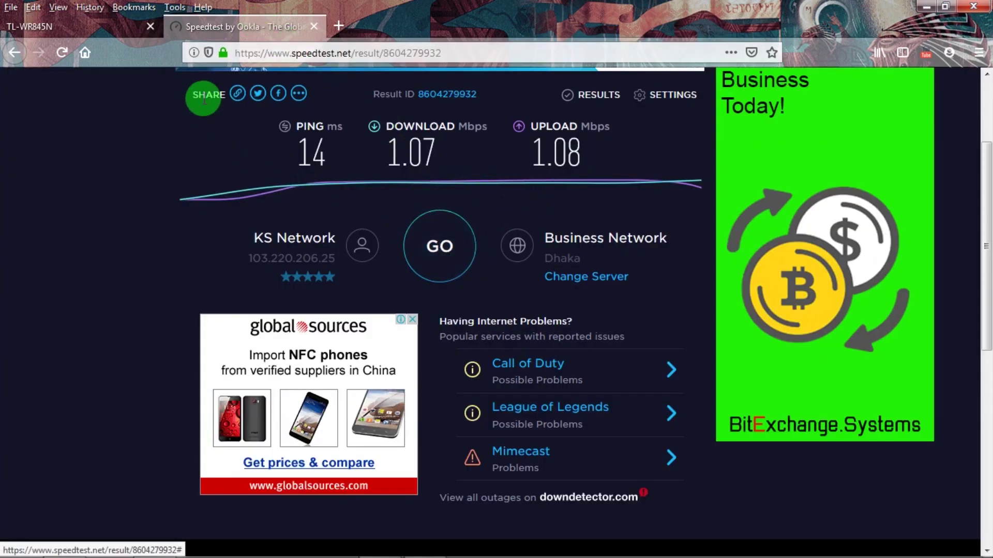
left_click(89, 30)
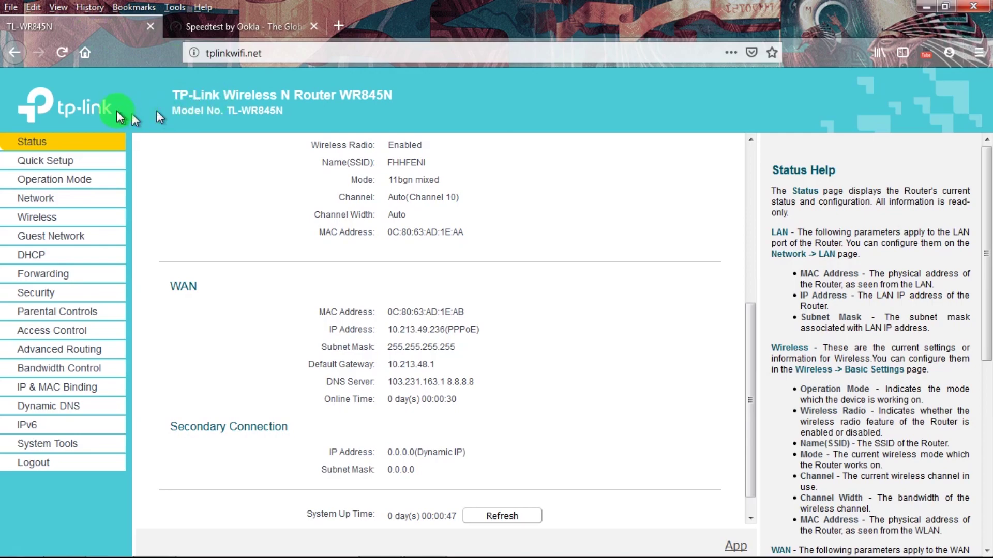
left_click(338, 25)
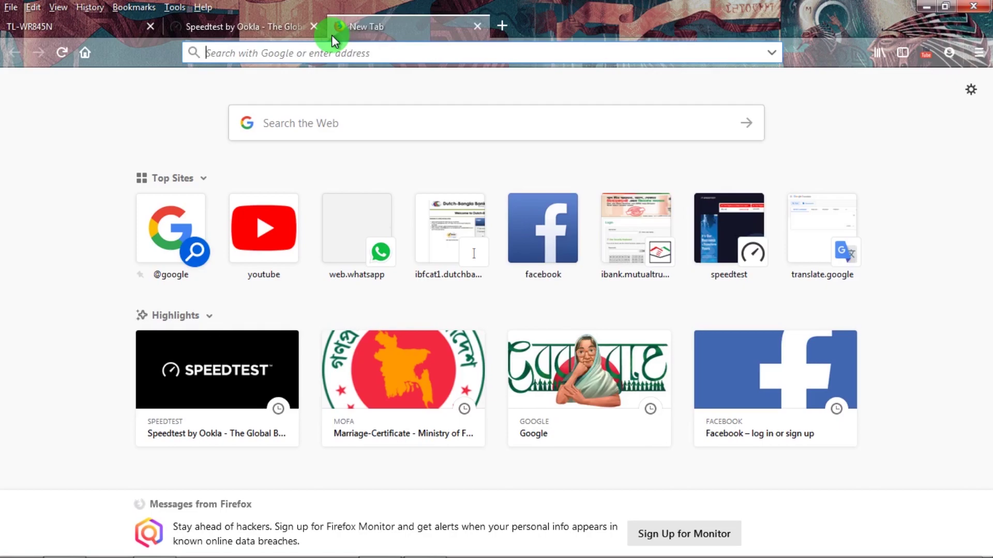
- Go to the All In One Bangla YouTube channel and browse its Playlists page
type("youtube.com/")
key("Down")
key("Down")
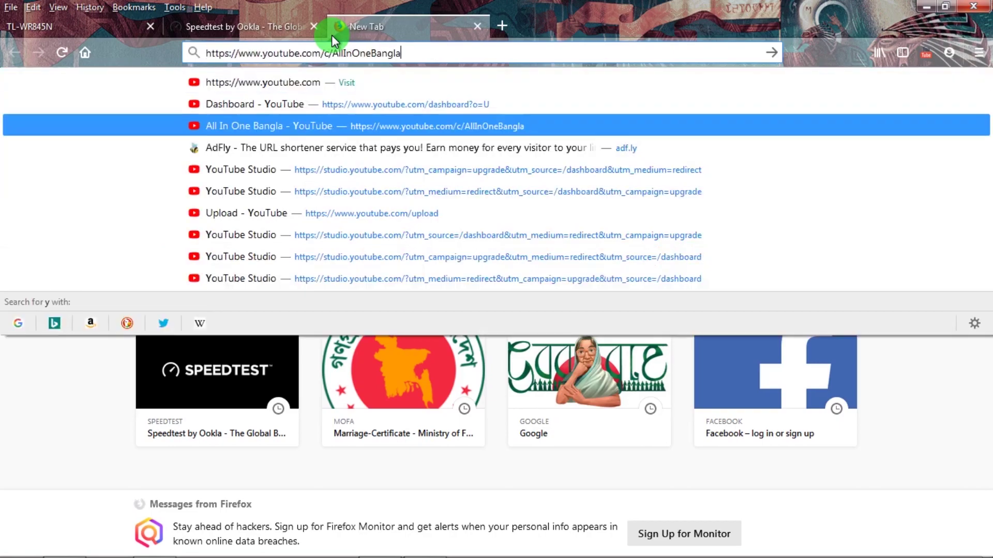
key("Return")
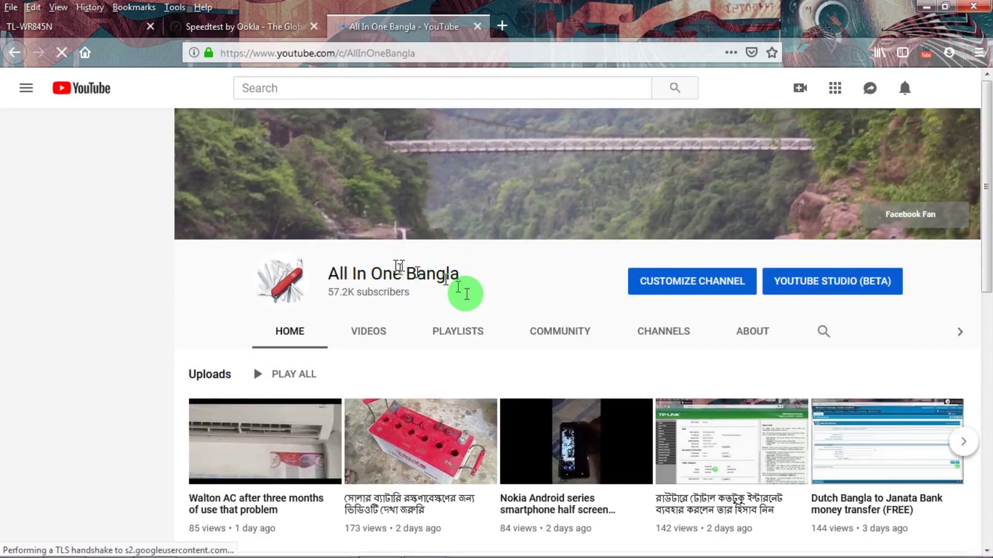
left_click(464, 335)
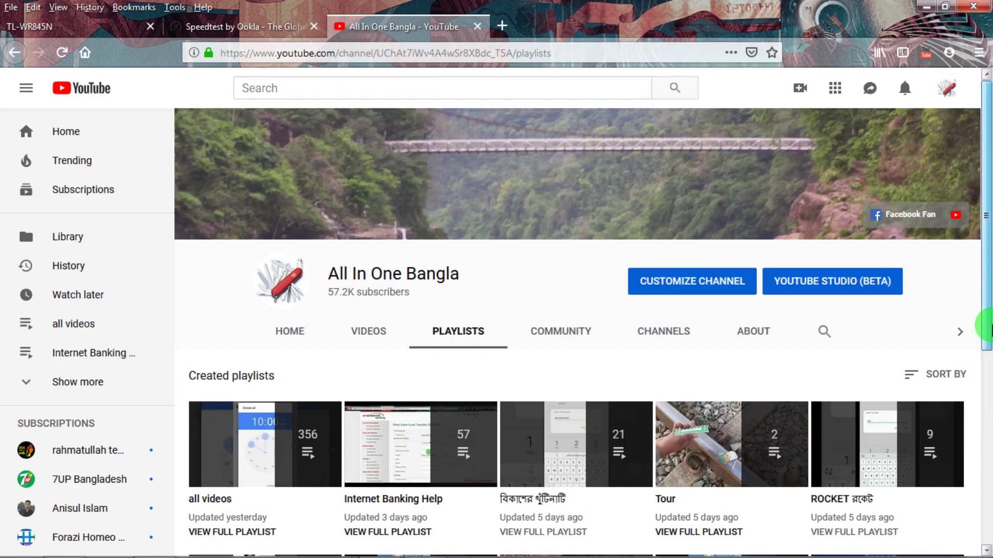
left_click_drag(988, 331, 989, 423)
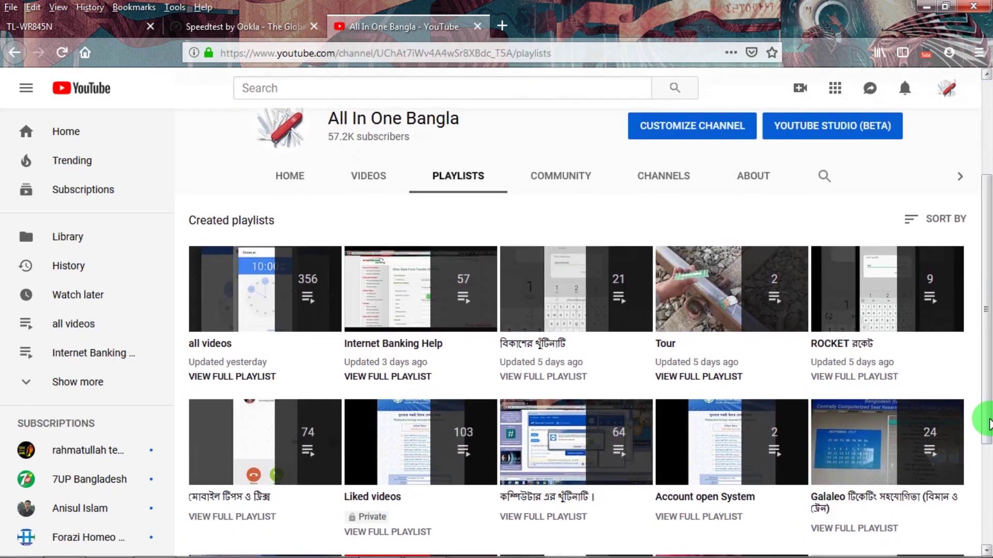